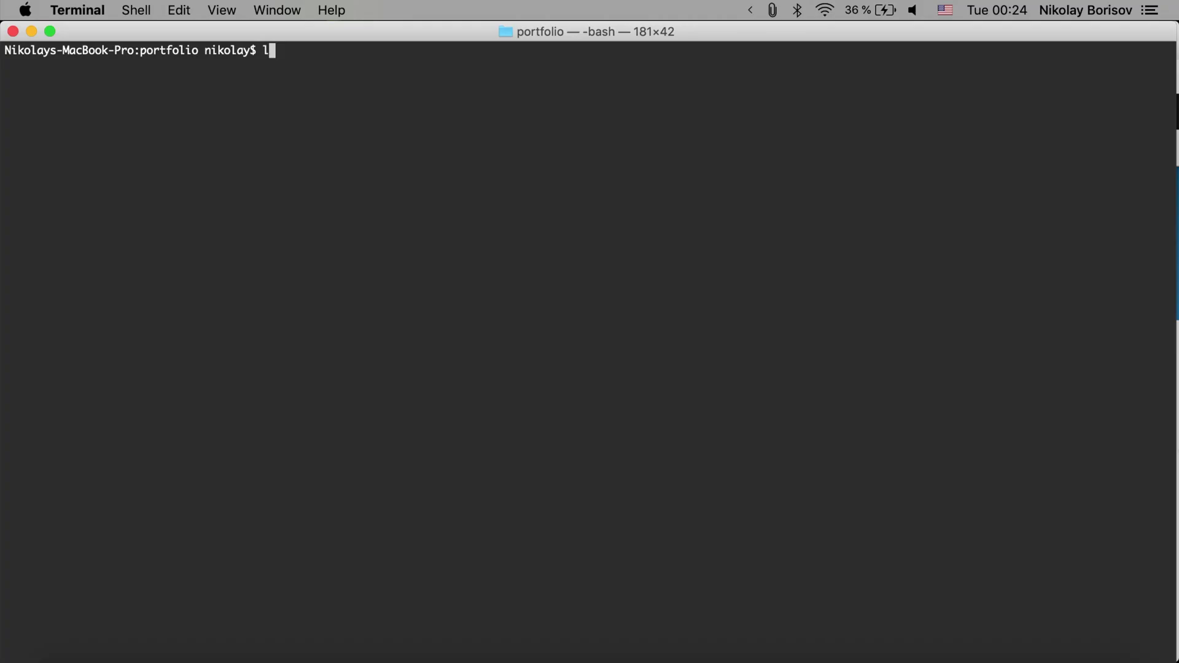
List the project files and start the portfolio containers with docker-compose up -d
key(Return)
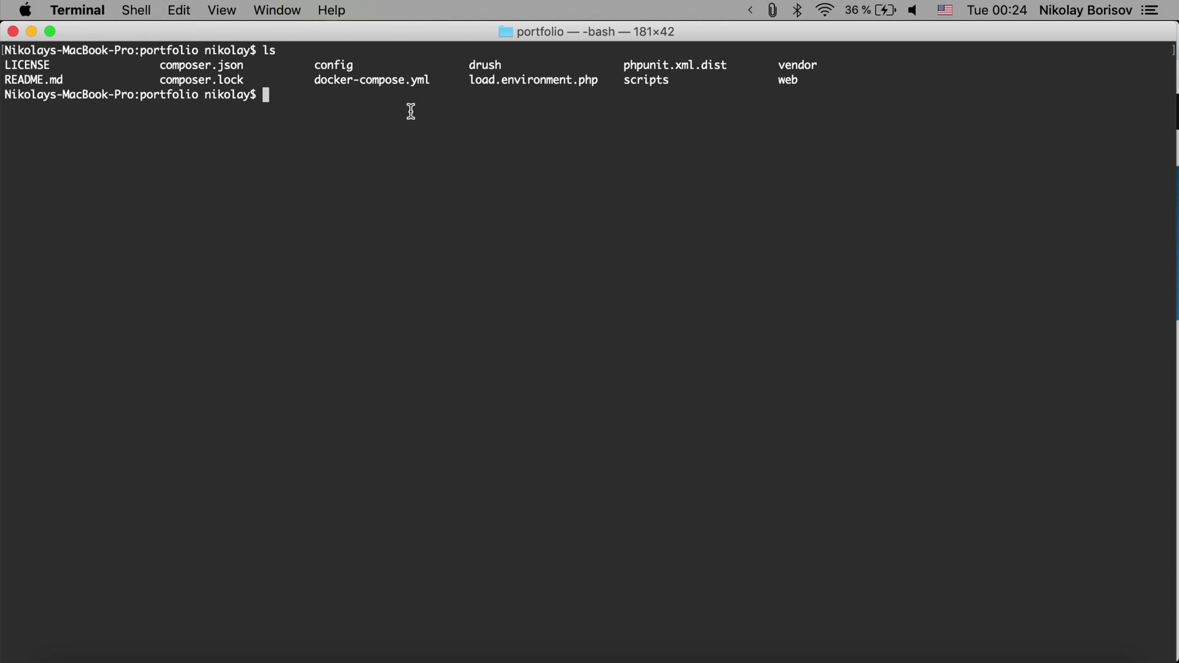
text(docker-compose up -d)
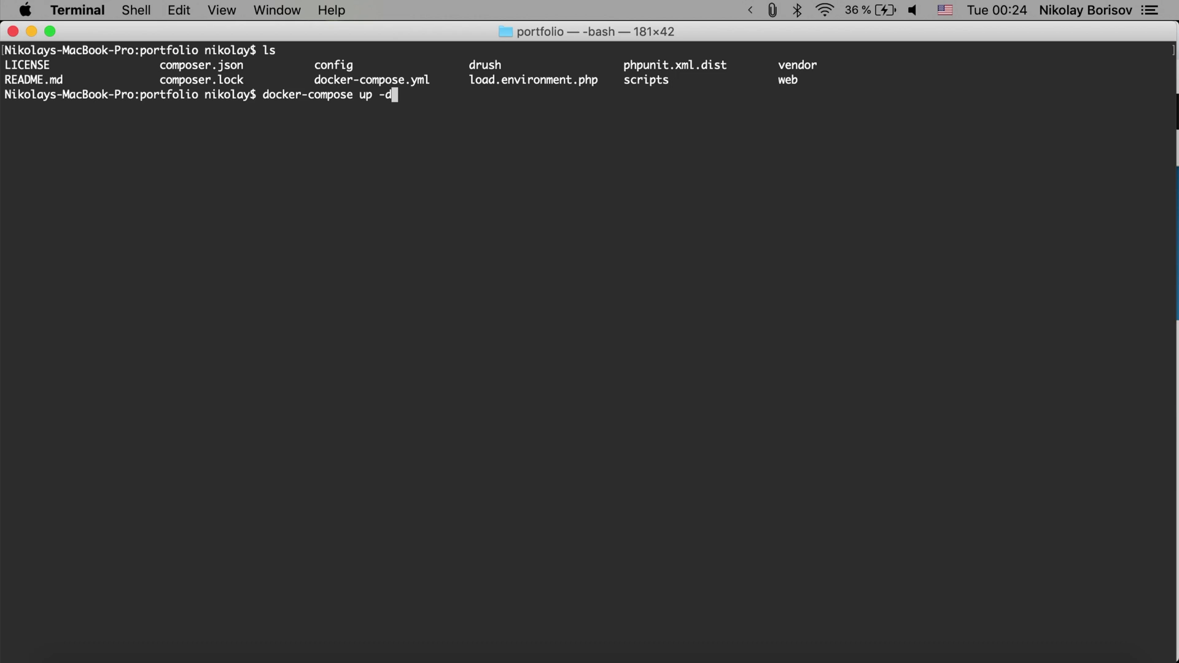
key(Return)
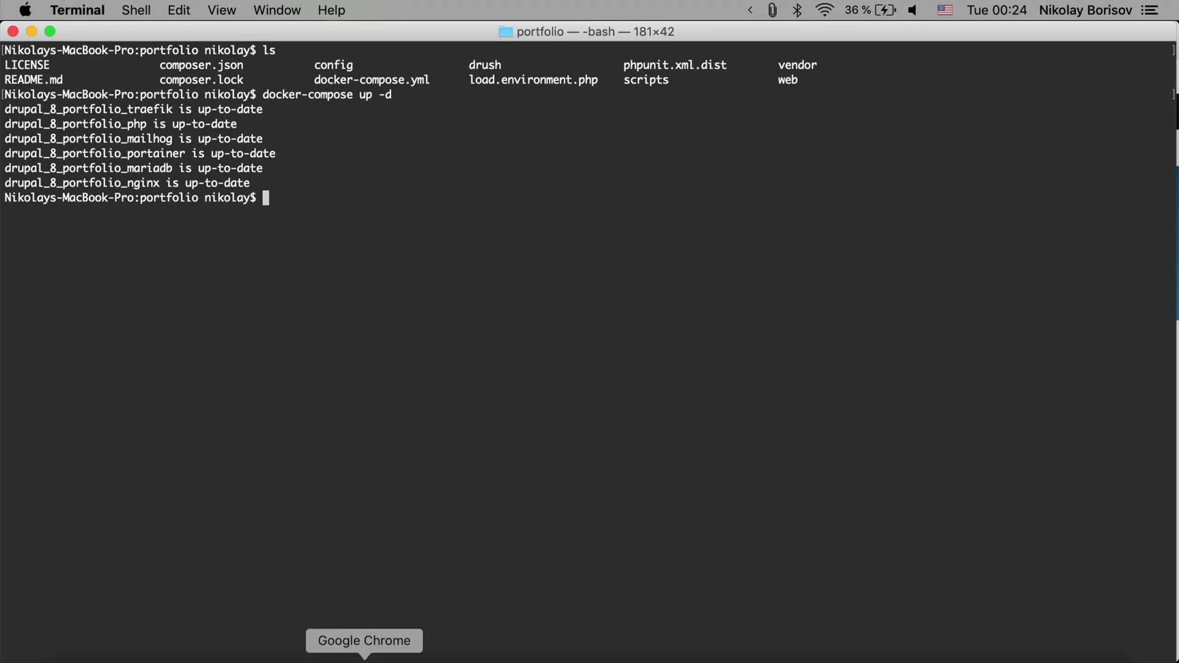
click(353, 645)
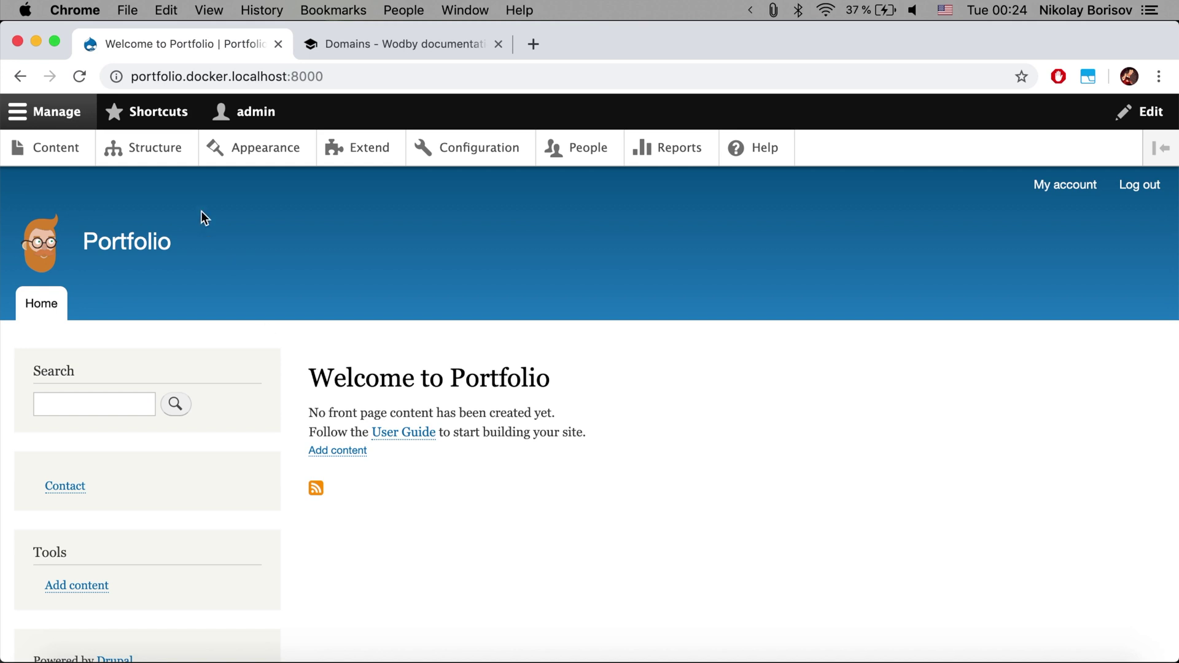
Go to Structure's Contact forms list showing Personal contact form and Website feedback
click(138, 149)
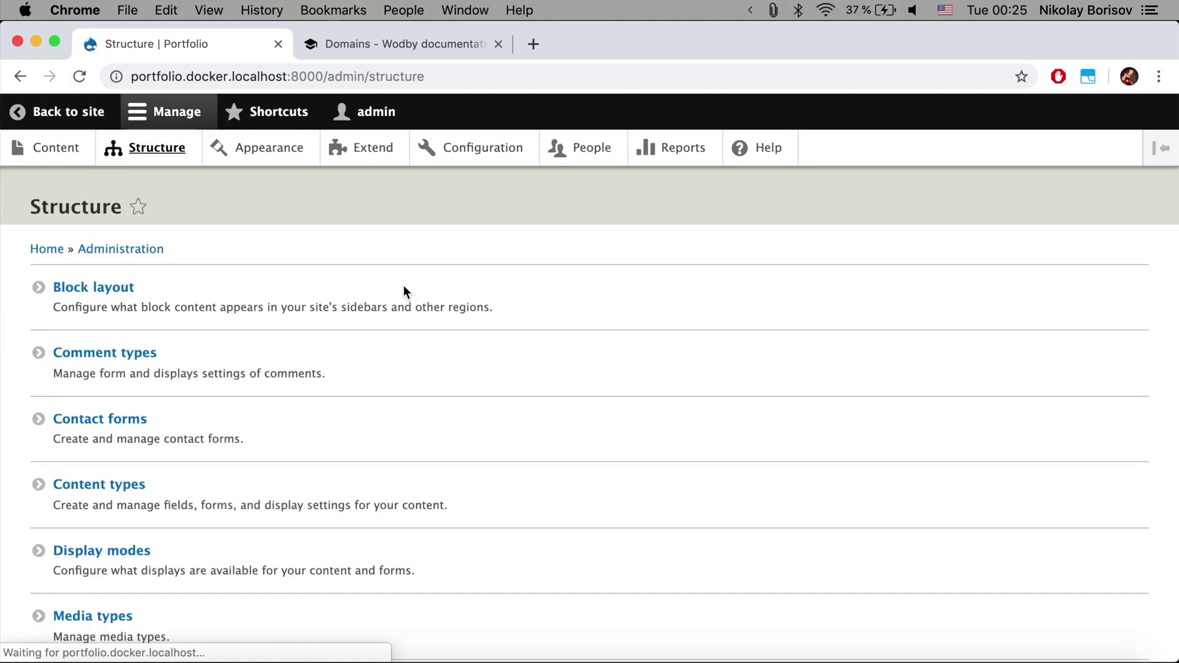
scroll(403, 285, down, 3)
scroll(403, 285, up, 2)
scroll(404, 285, up, 1)
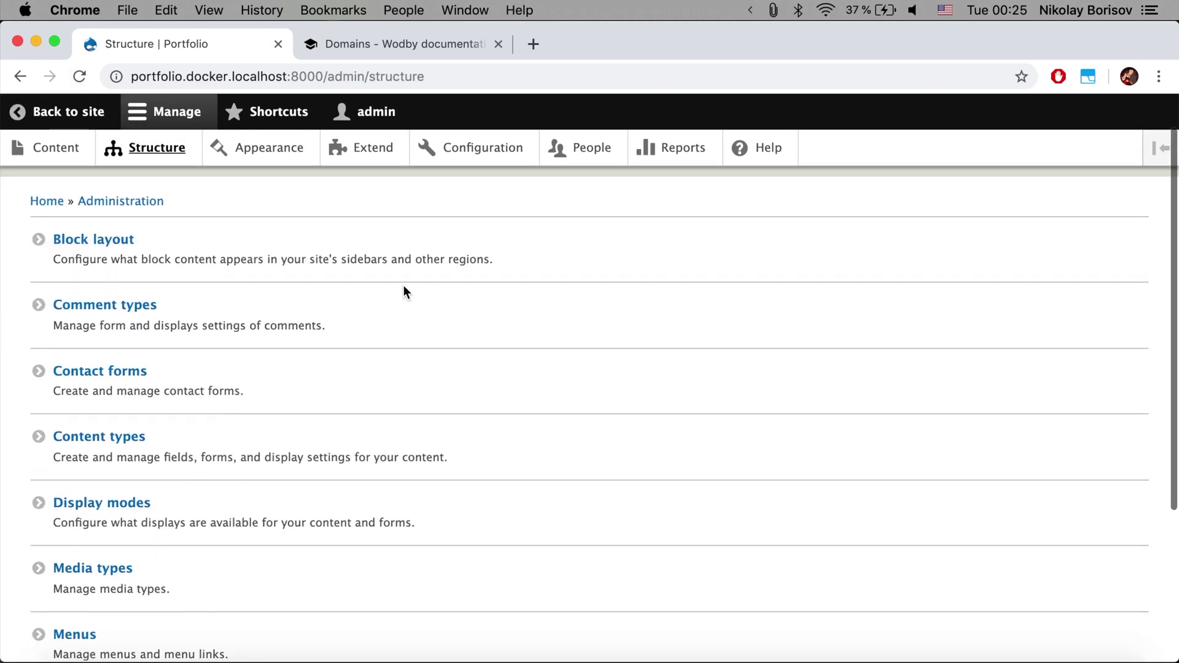
click(291, 387)
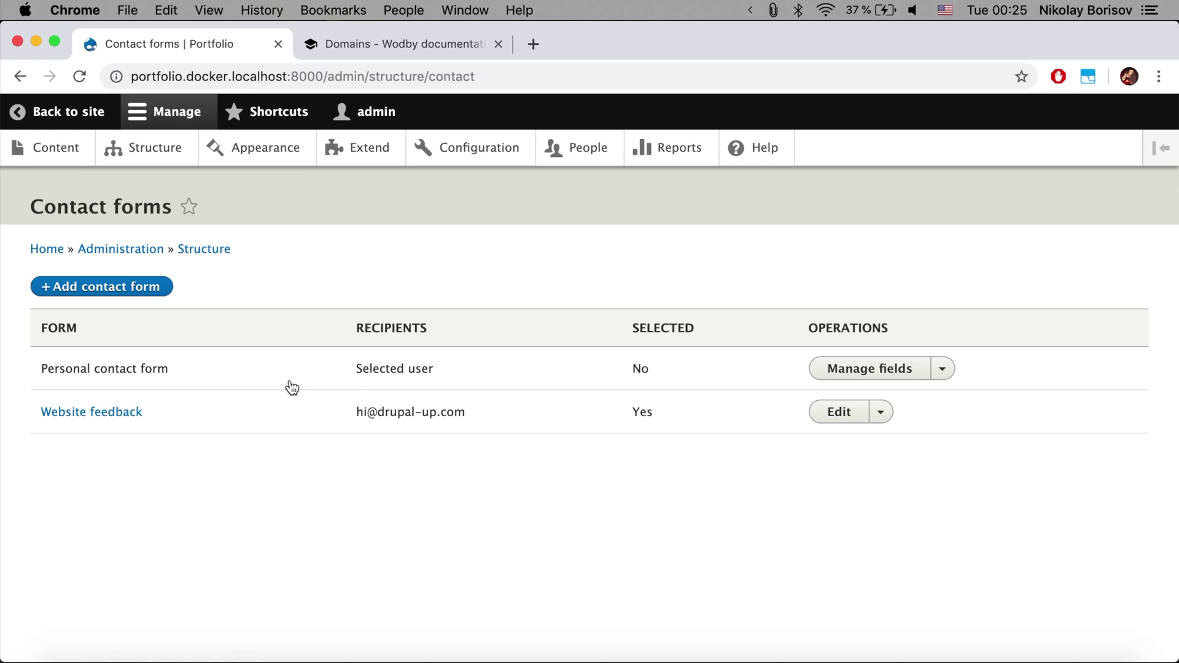
triple_click(110, 372)
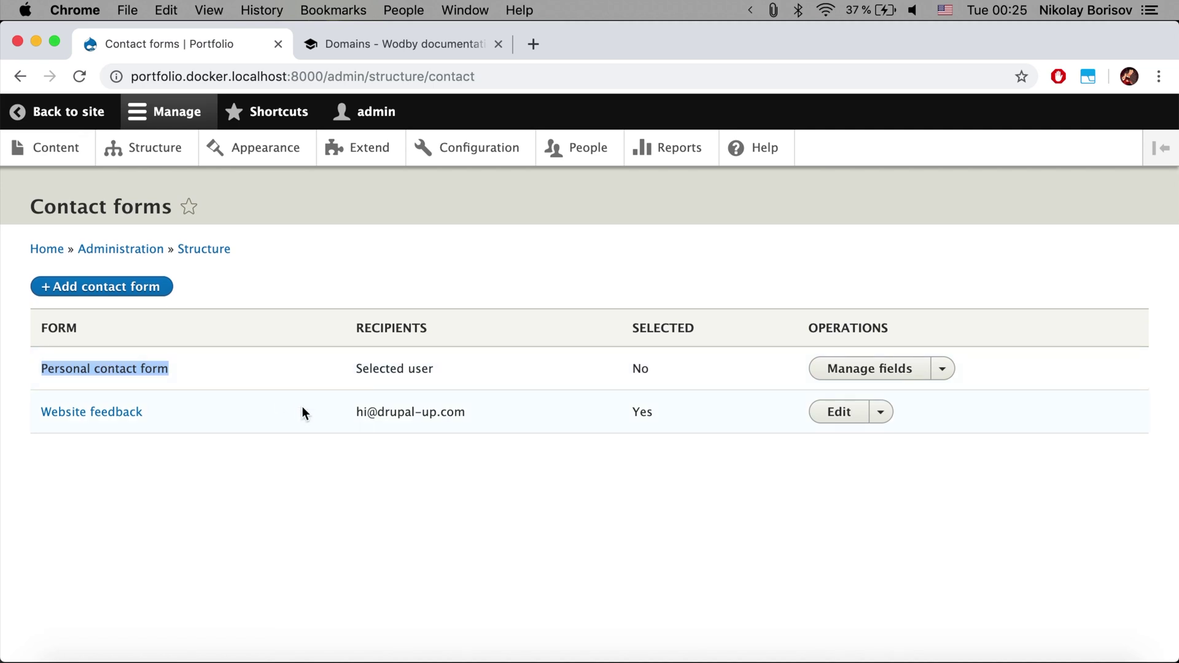
click(841, 414)
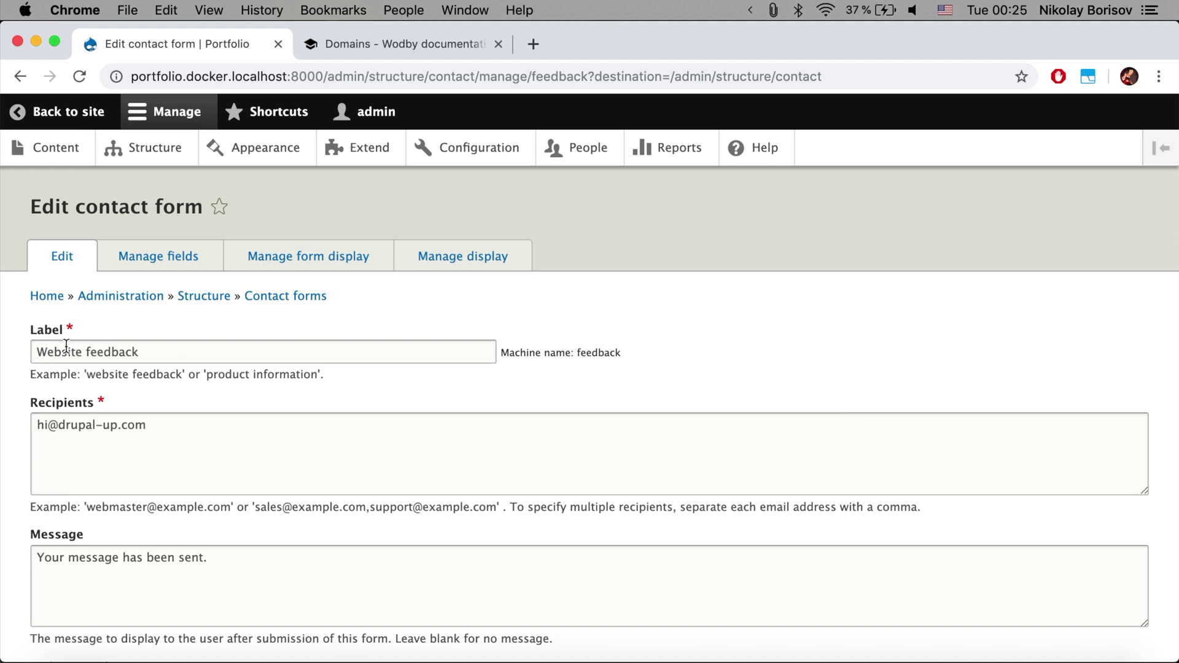
Review the Website feedback form's label, recipients, message and redirect settings, then view its fields
scroll(158, 352, down, 5)
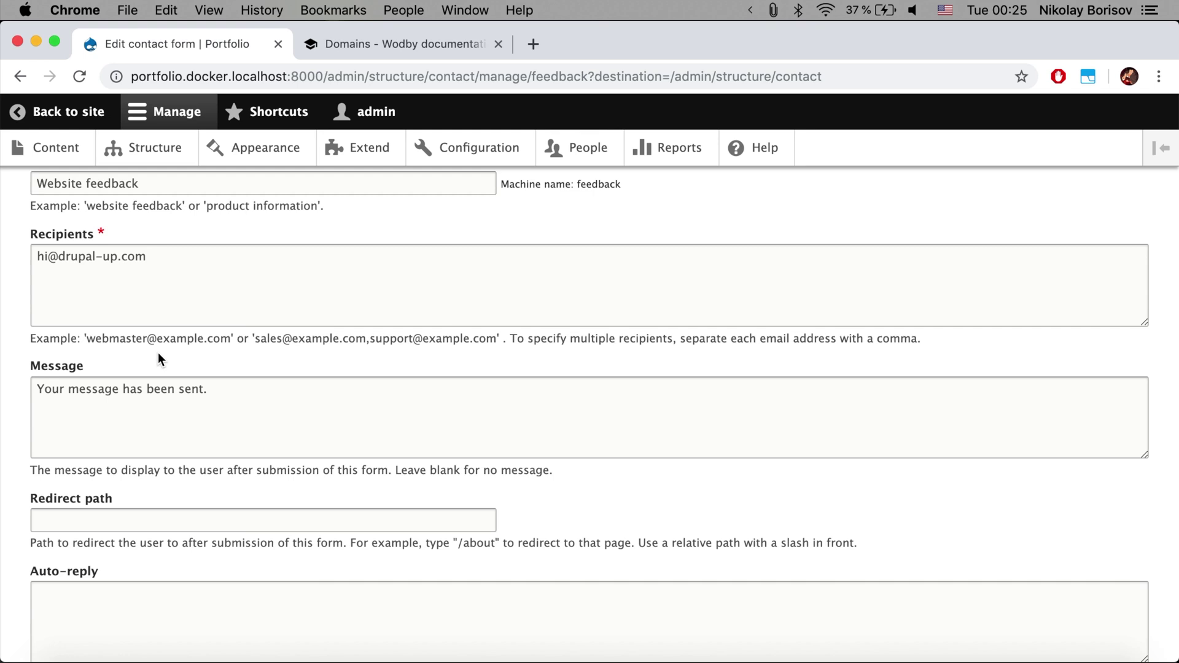
scroll(159, 360, down, 1)
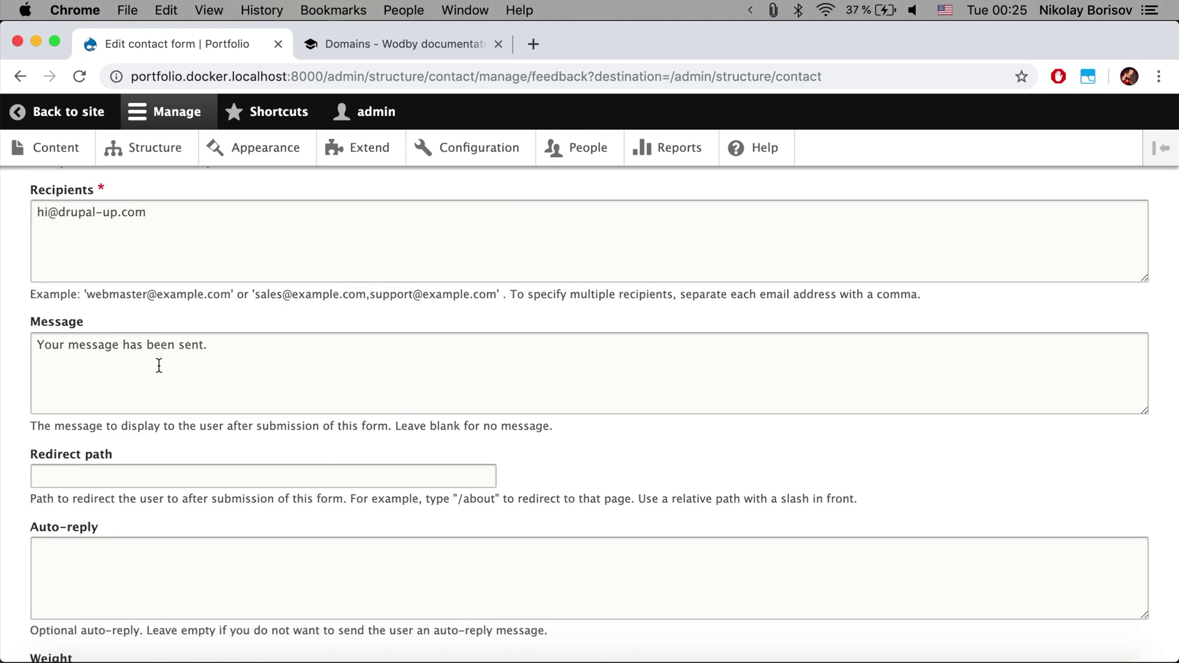
scroll(161, 380, down, 2)
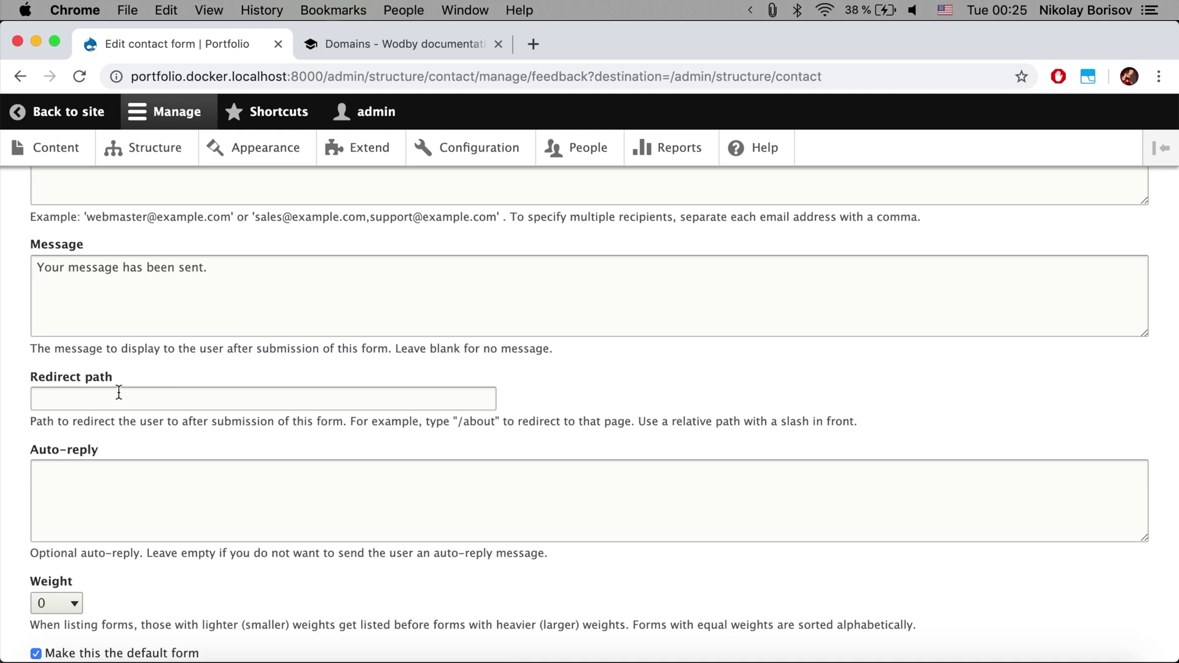
scroll(119, 392, down, 3)
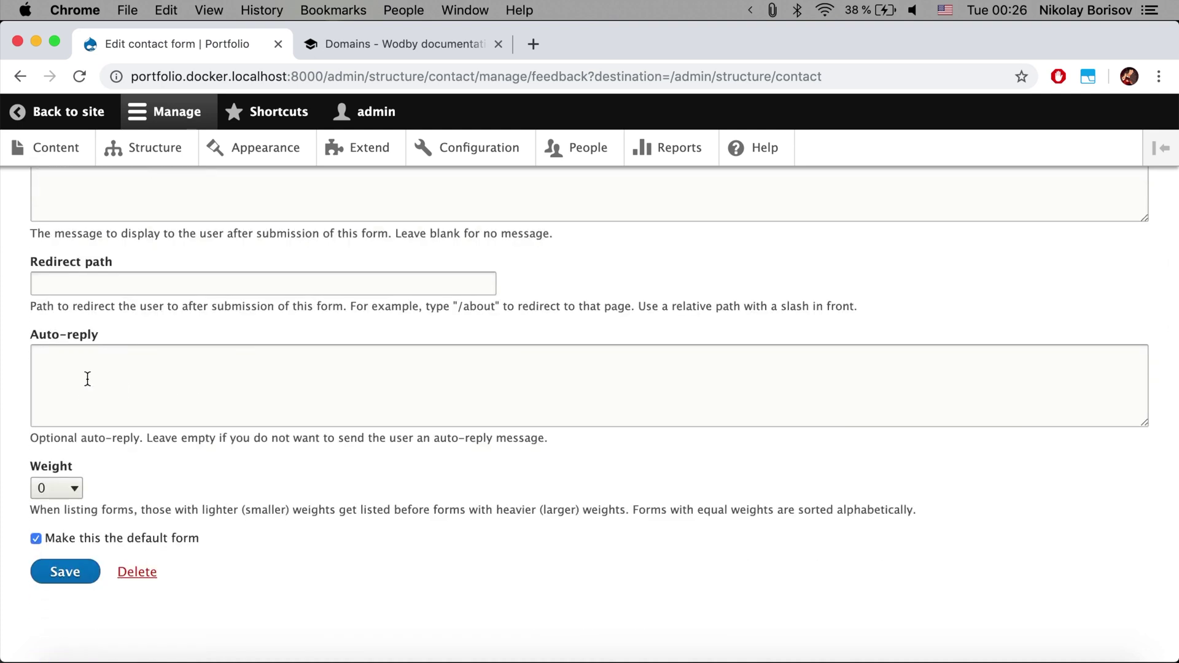
scroll(128, 500, up, 10)
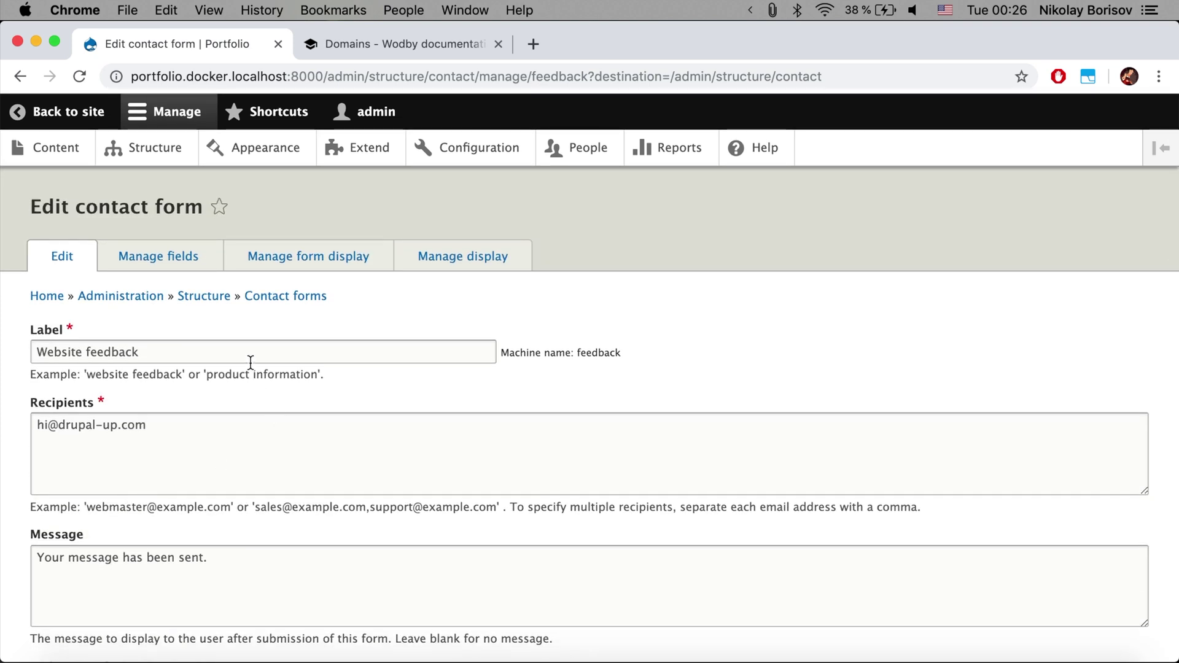
click(195, 258)
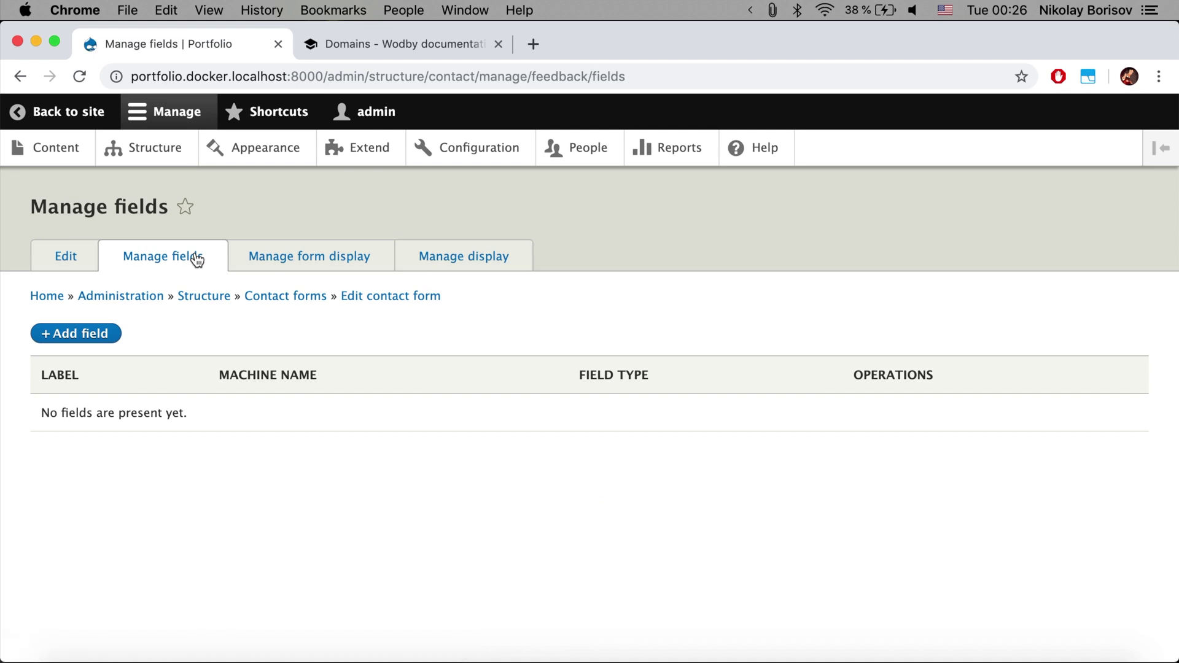
Inspect the Website feedback form and display settings, leaving the Message label at Above
click(319, 261)
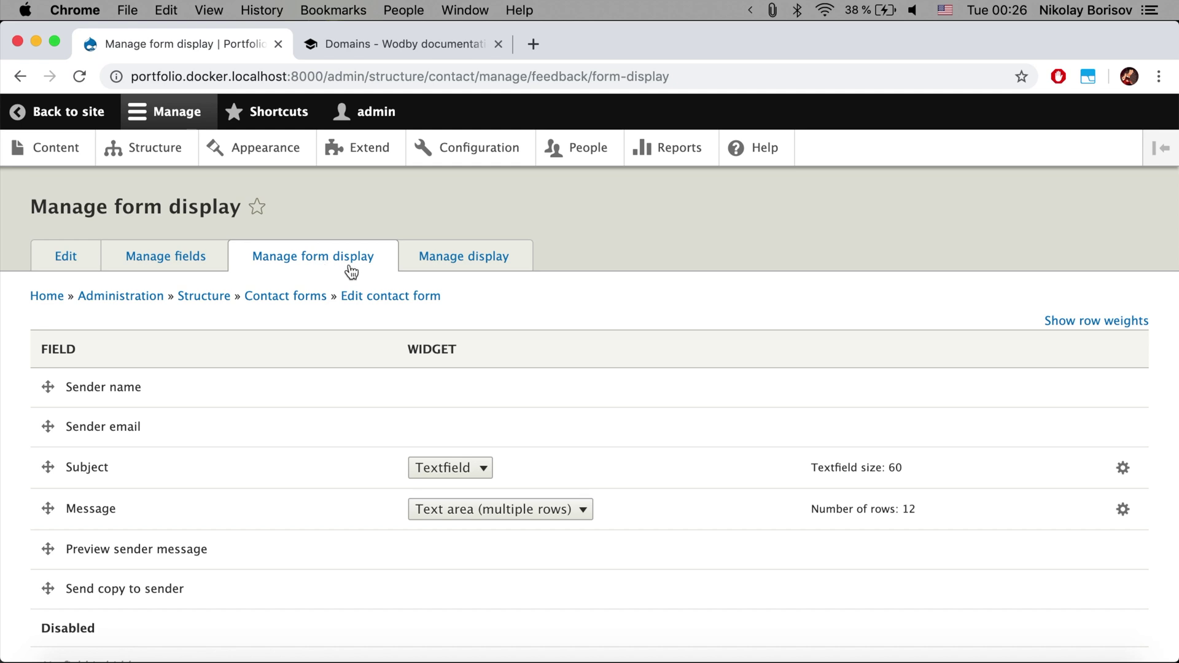
scroll(361, 326, down, 3)
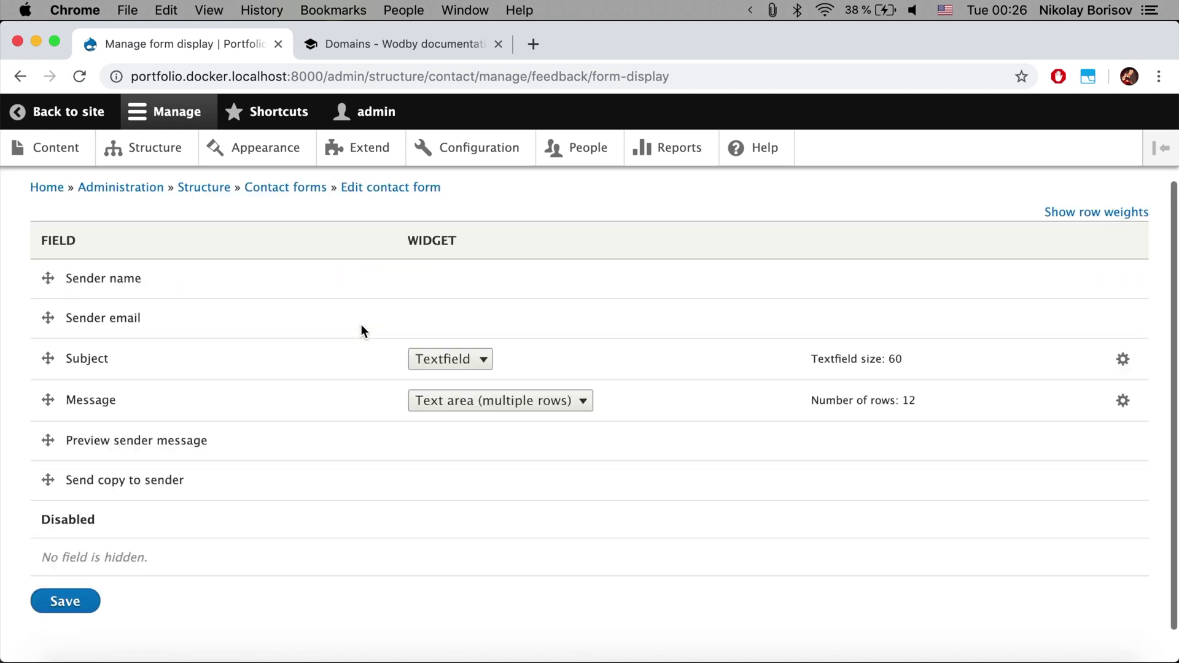
scroll(361, 329, up, 3)
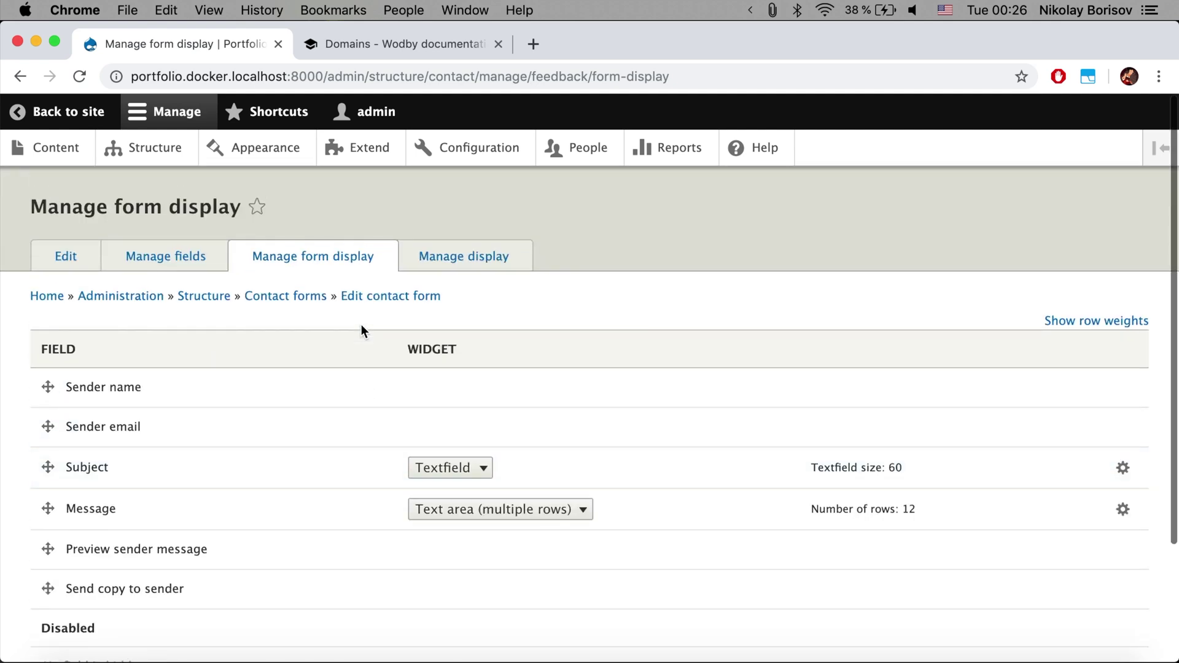
click(479, 269)
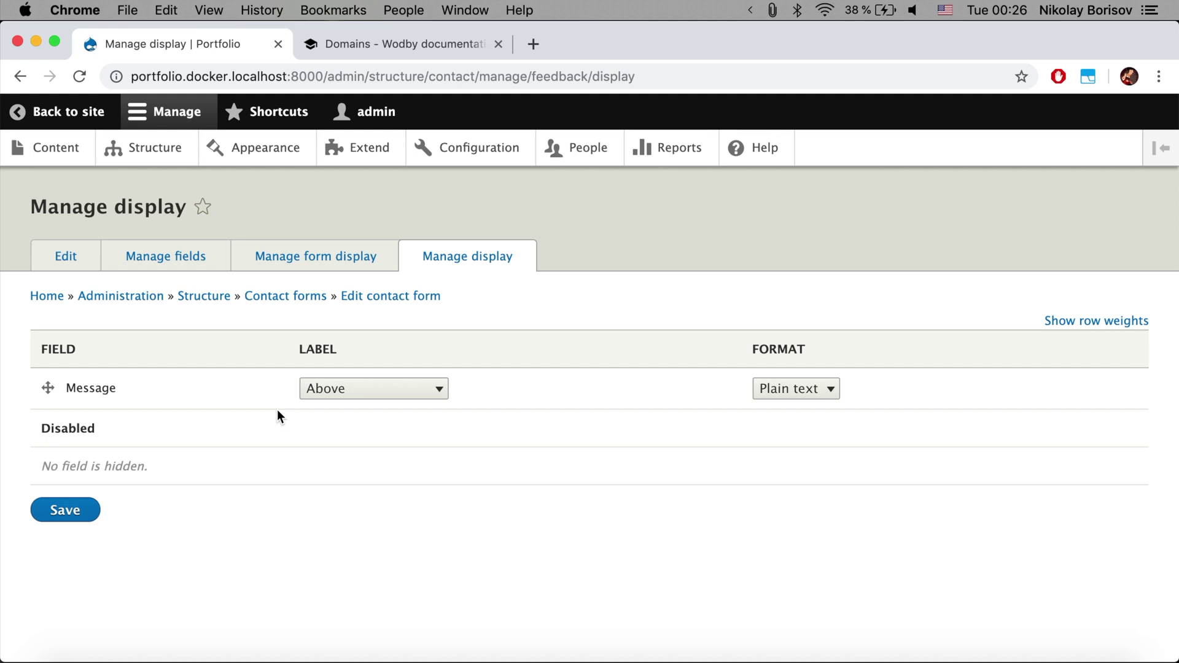
click(355, 398)
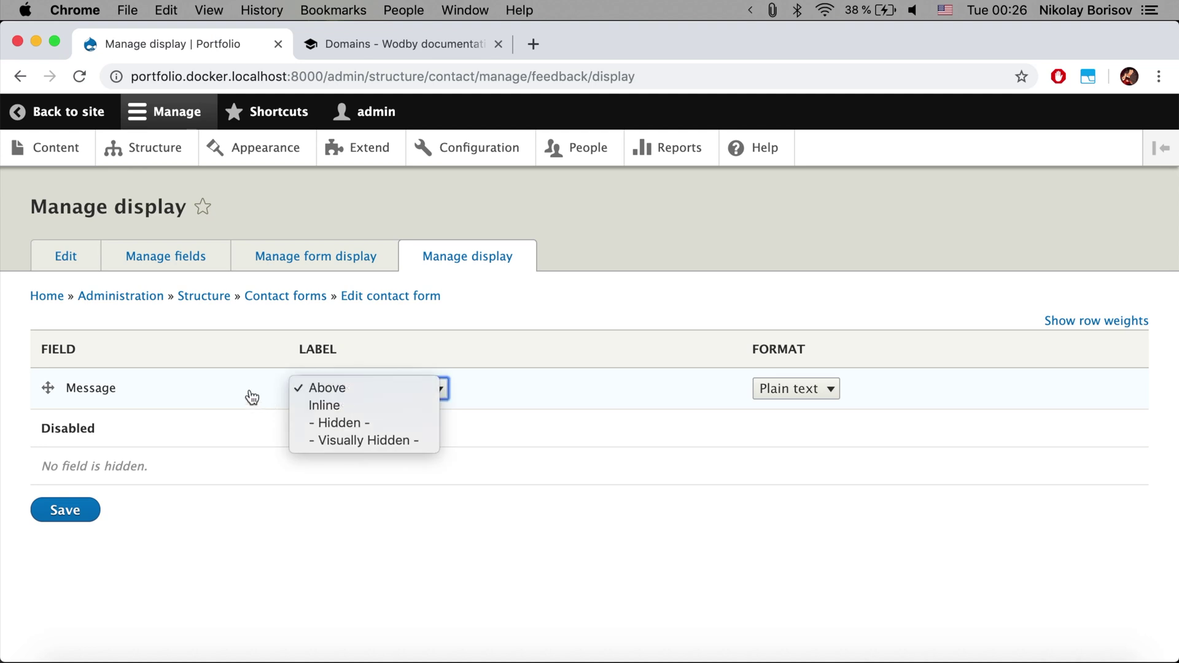
click(269, 325)
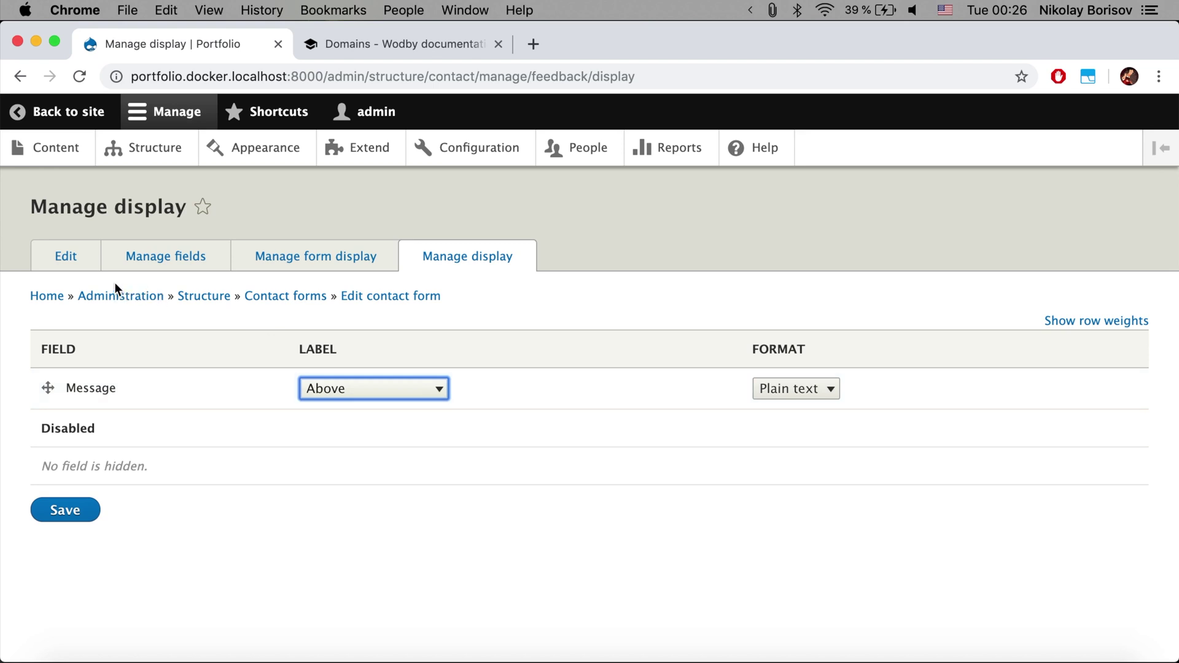
click(87, 268)
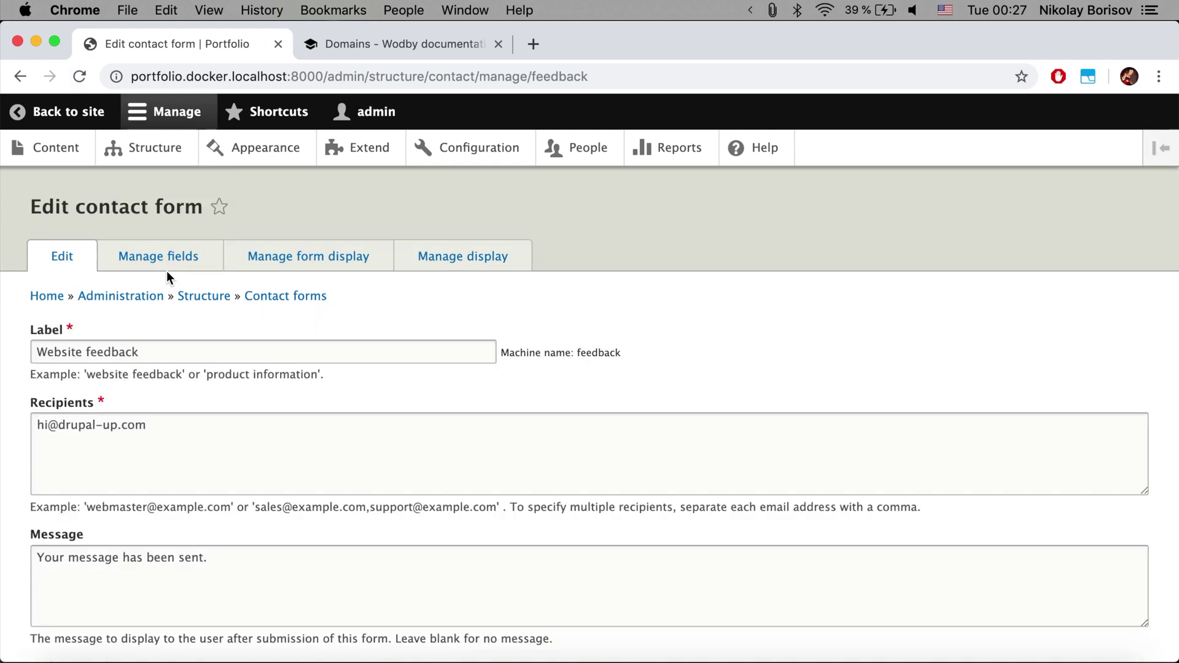
From the Content listing, start creating a new Basic page
scroll(167, 272, down, 3)
scroll(167, 276, down, 2)
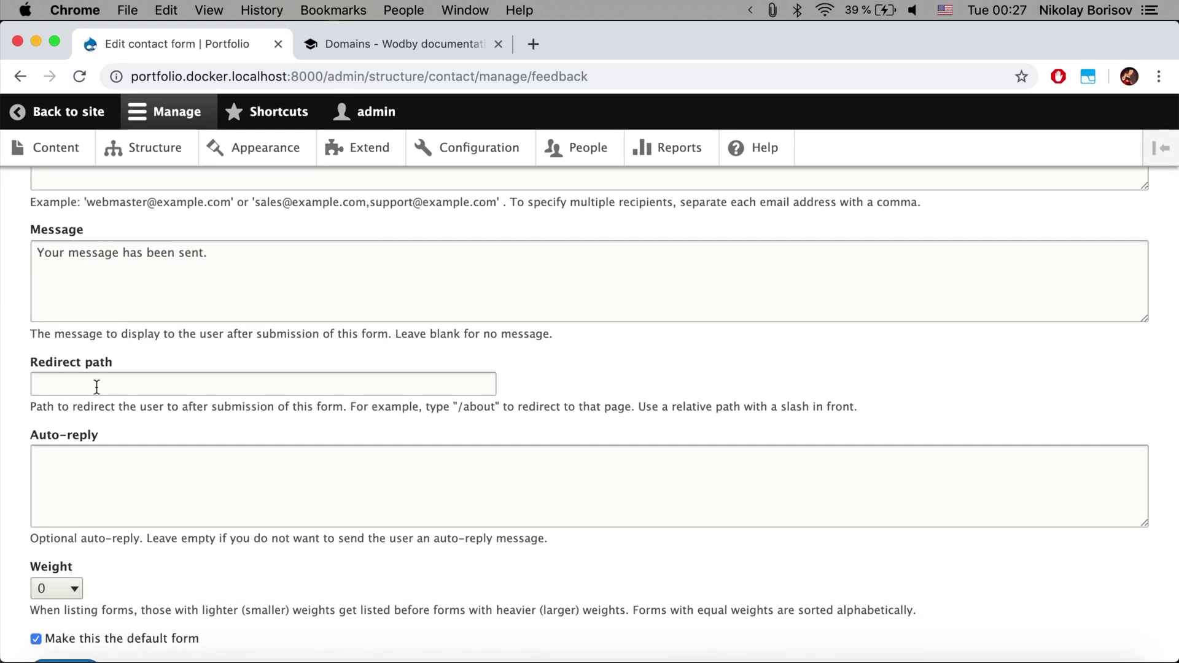
scroll(37, 195, up, 5)
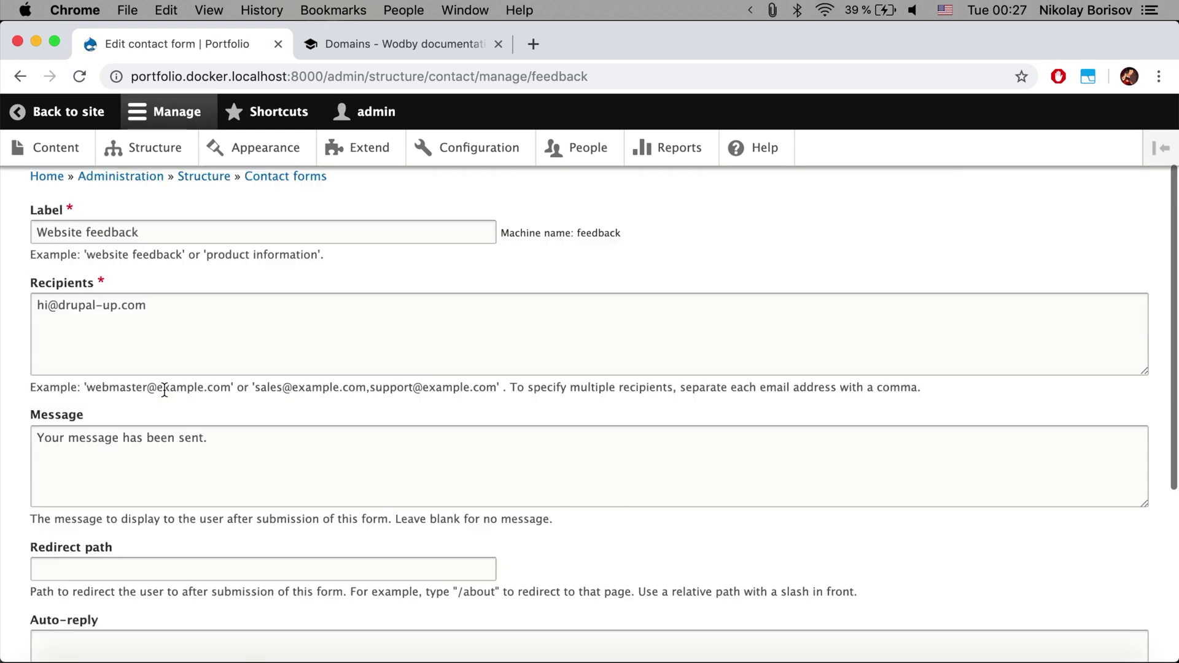
click(38, 151)
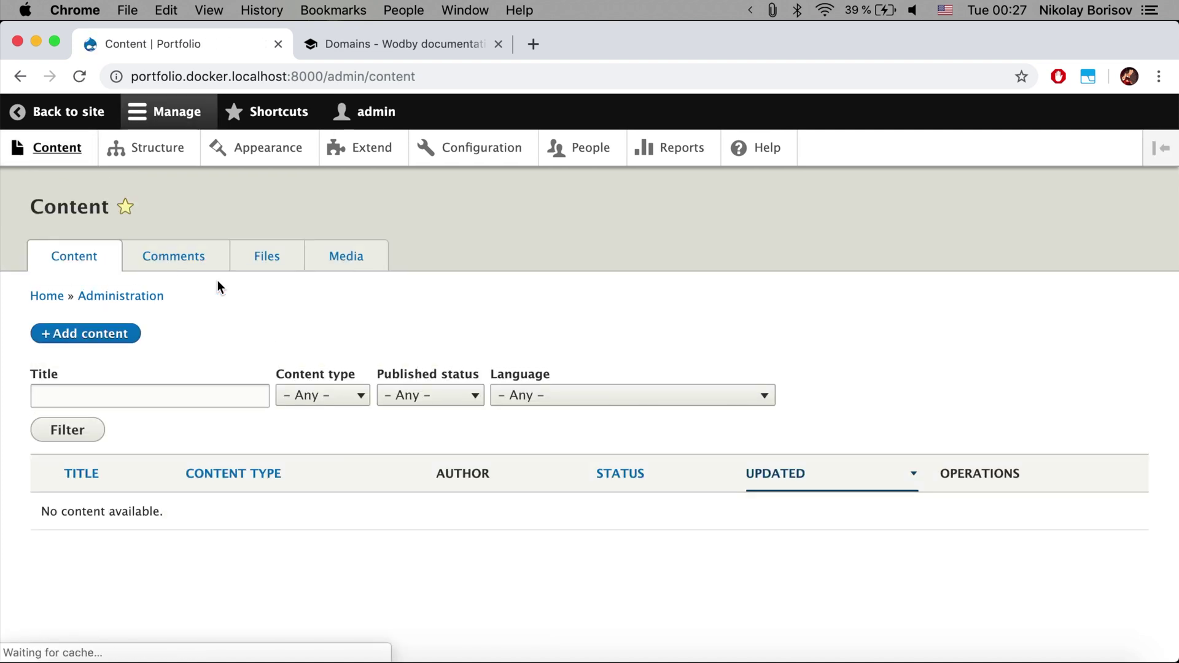
click(90, 333)
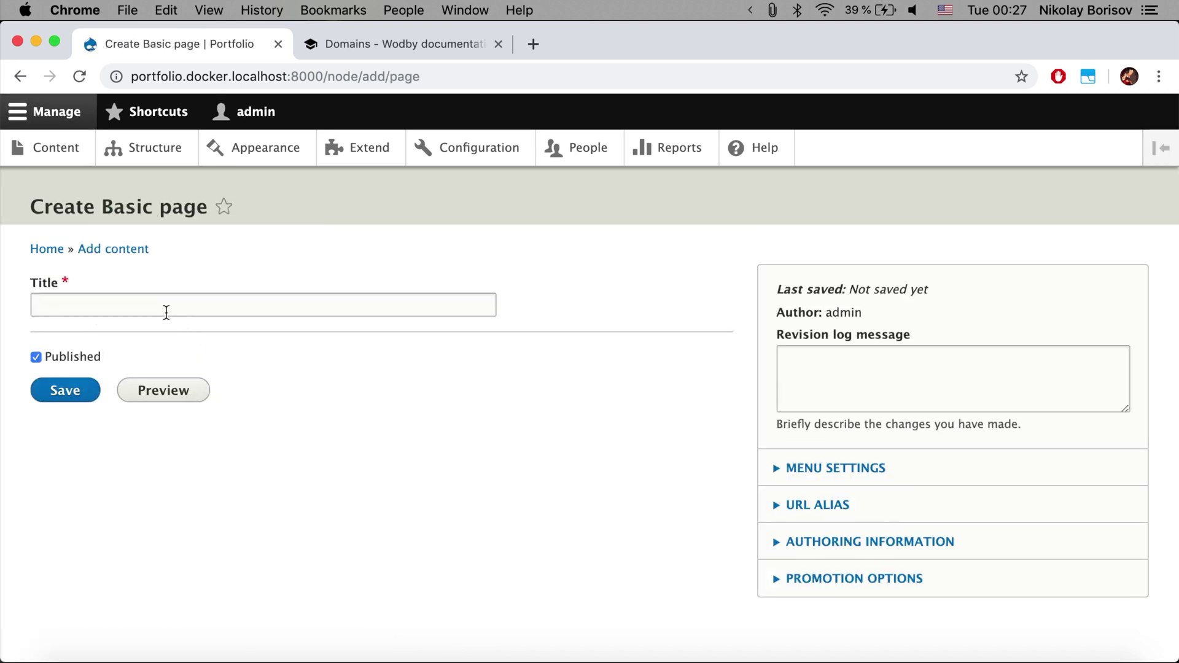
click(158, 307)
Title the basic page 'Thanks for submitting the contact form! :)'
text(S)
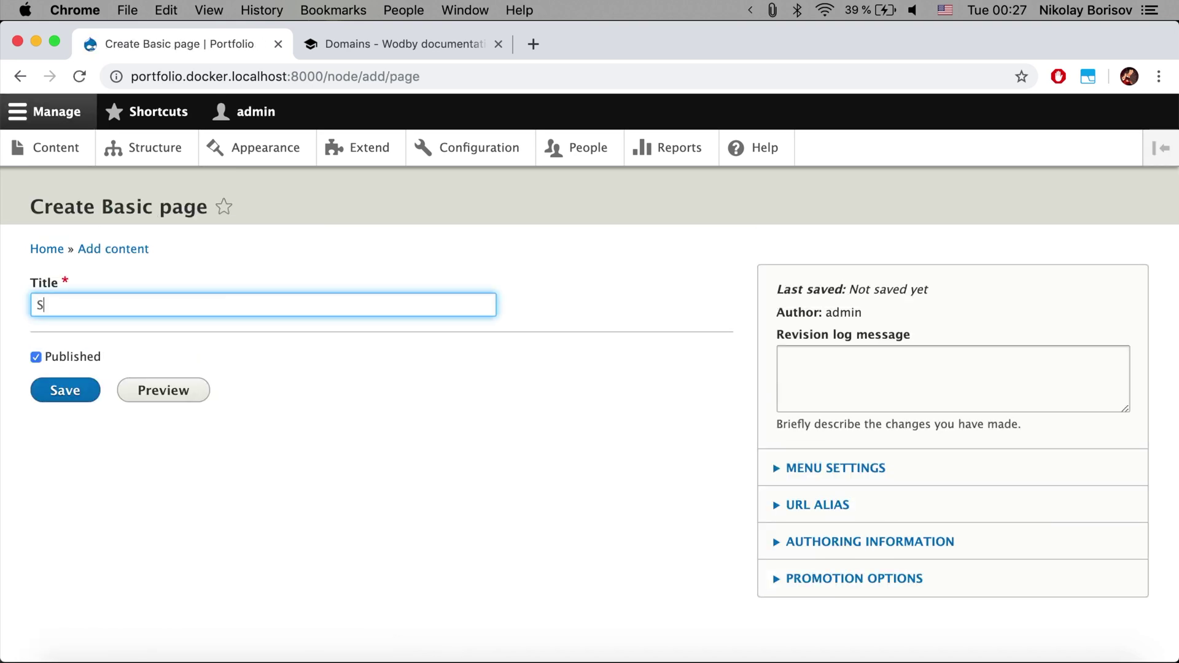
key(BackSpace)
text(Tgab)
key(BackSpace)
key(BackSpace)
key(BackSpace)
text(hands)
key(BackSpace)
key(BackSpace)
key(BackSpace)
text(ks for submittin)
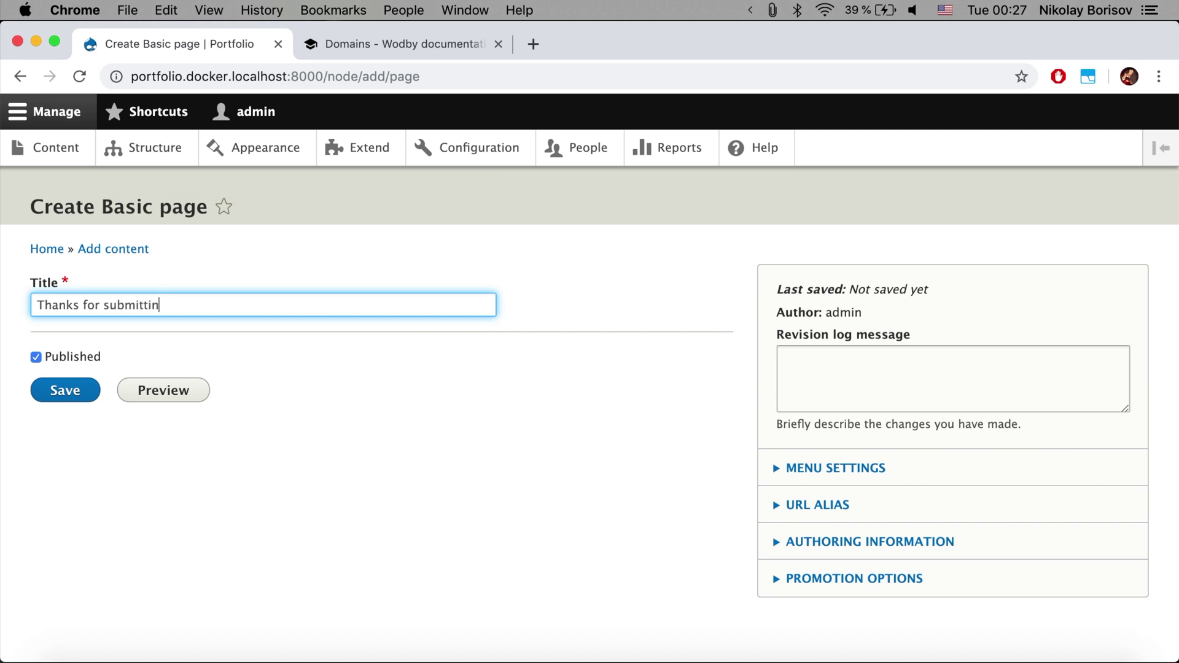
text(g the contact form! :))
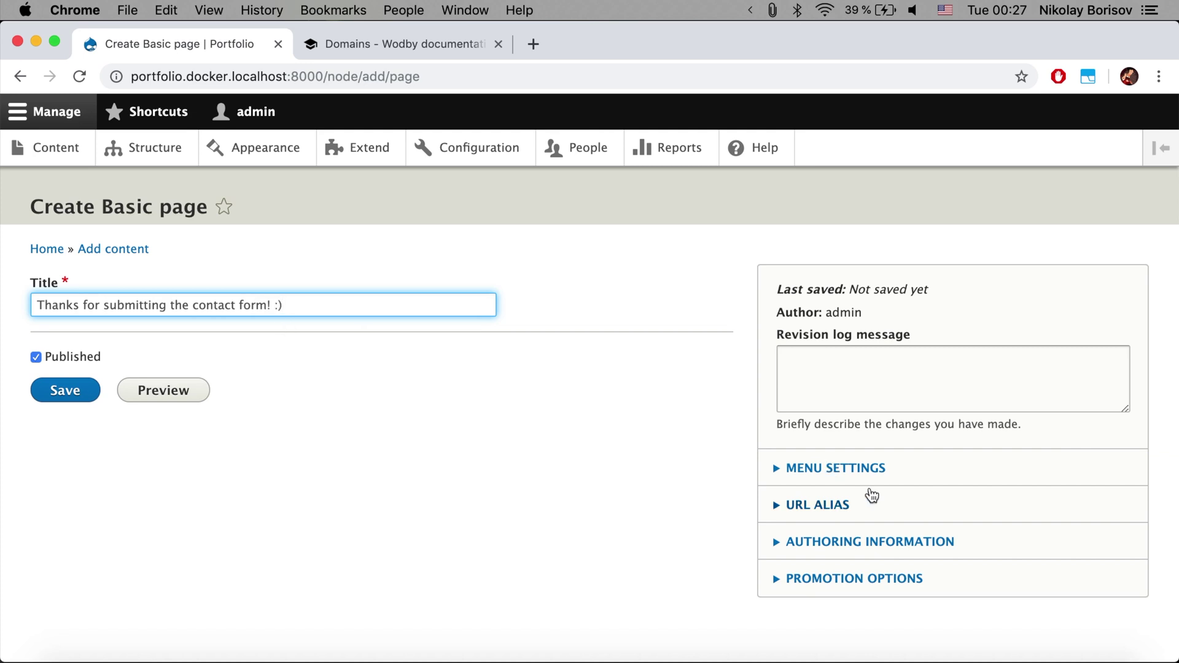
Give the page the URL alias /success and save it
scroll(869, 491, down, 1)
click(829, 495)
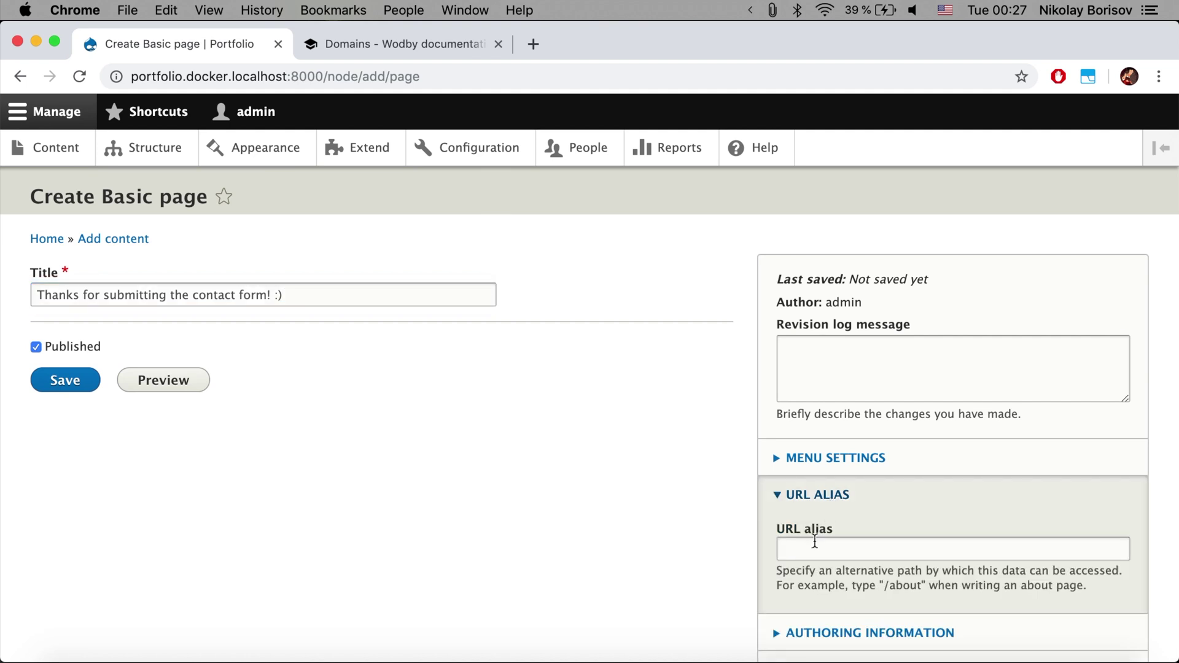
click(813, 548)
text(/success)
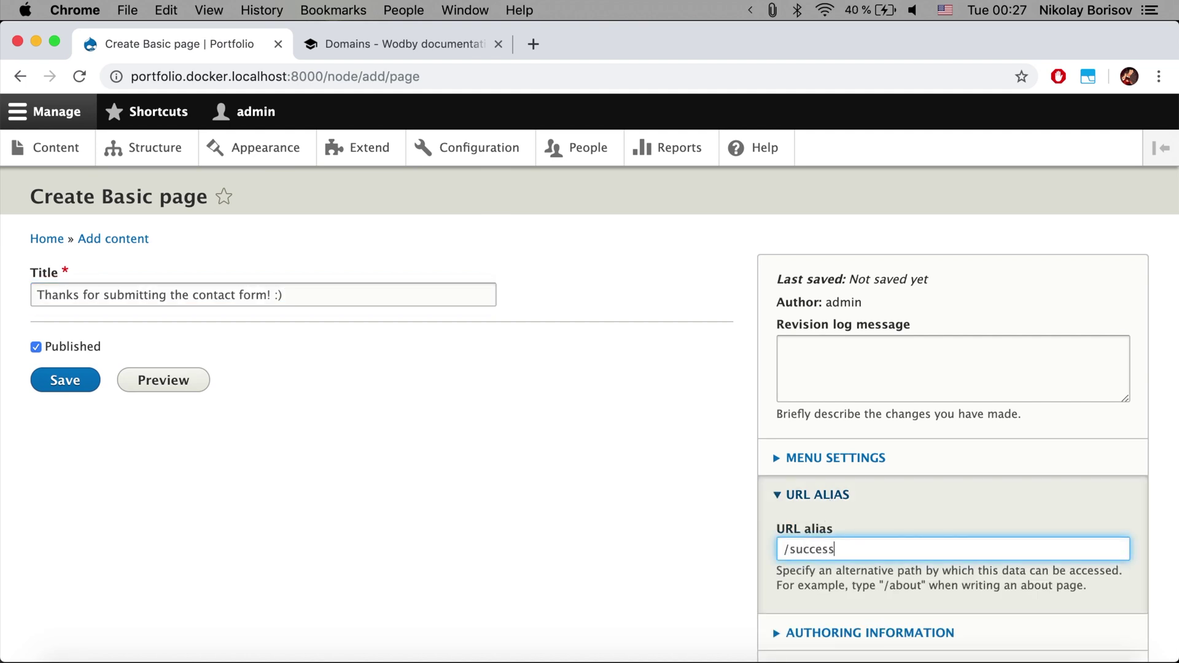
key(super+a)
click(69, 382)
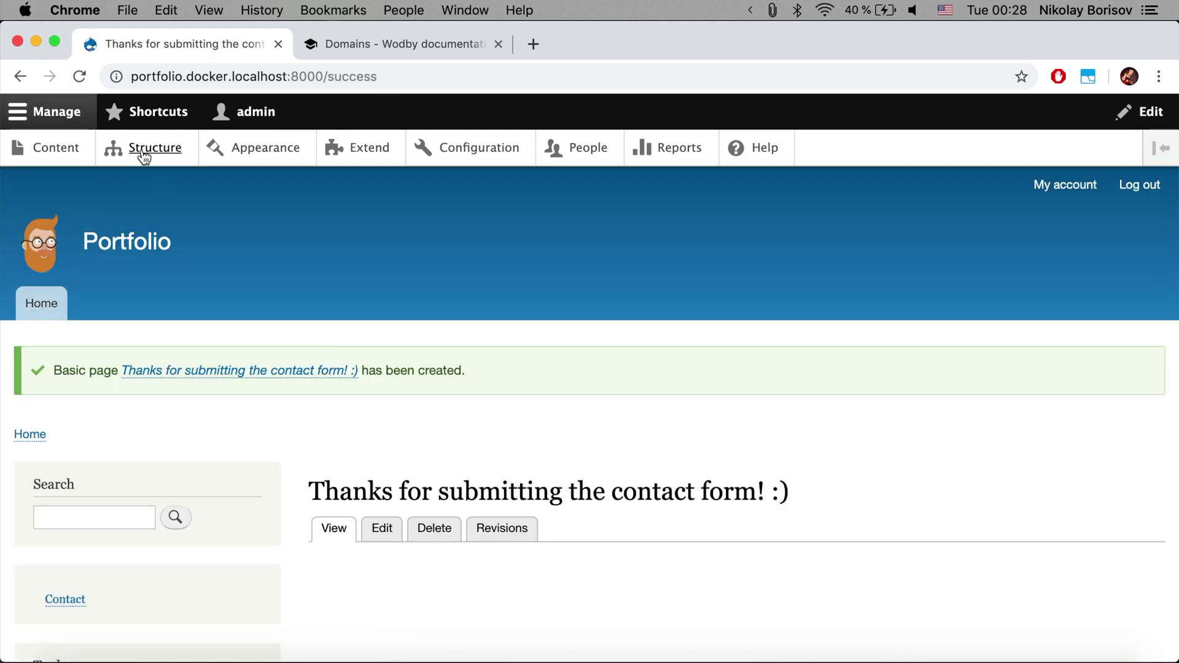
Go to Structure > Contact forms and begin adding a new contact form
click(139, 155)
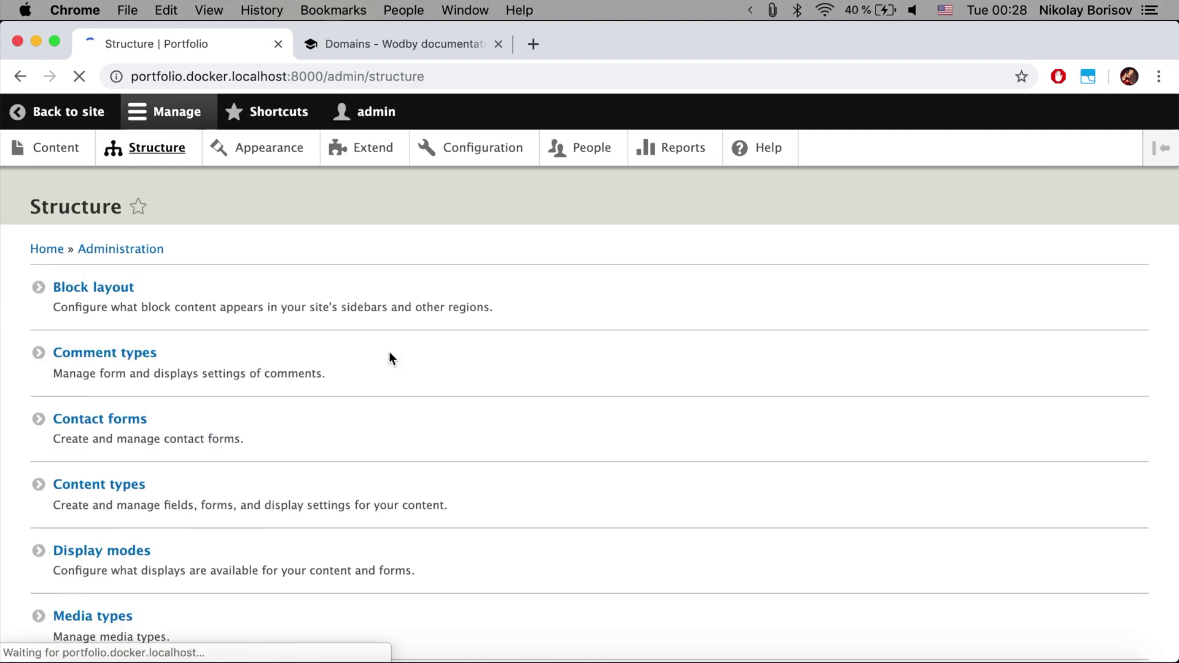
click(209, 436)
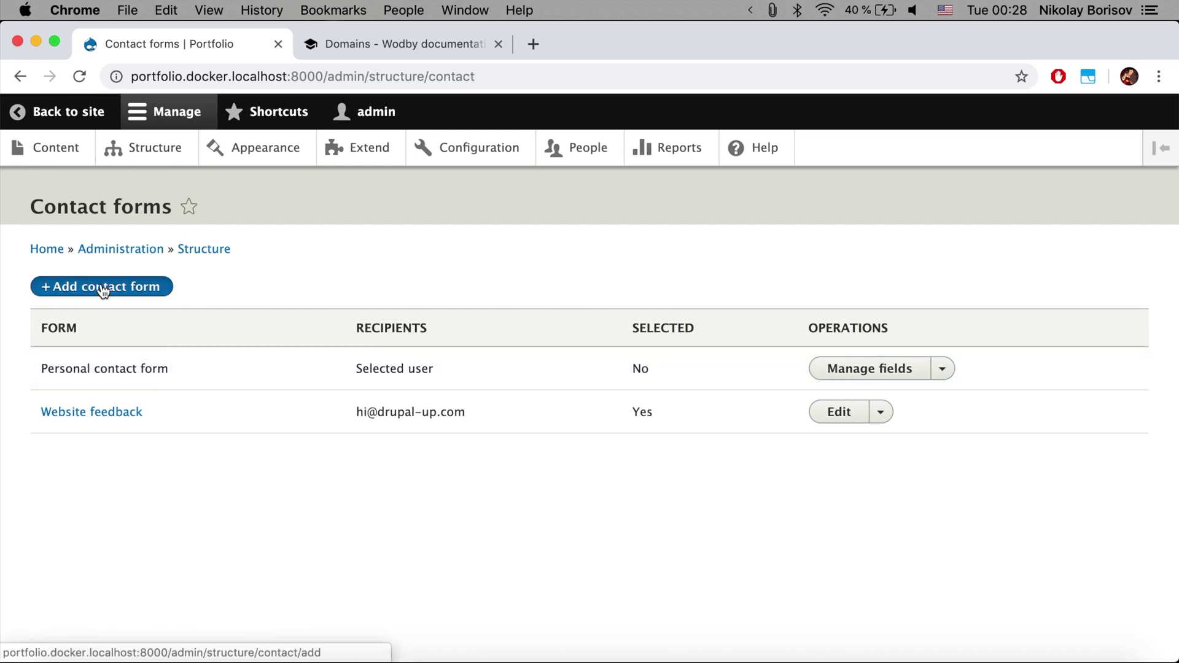
click(103, 289)
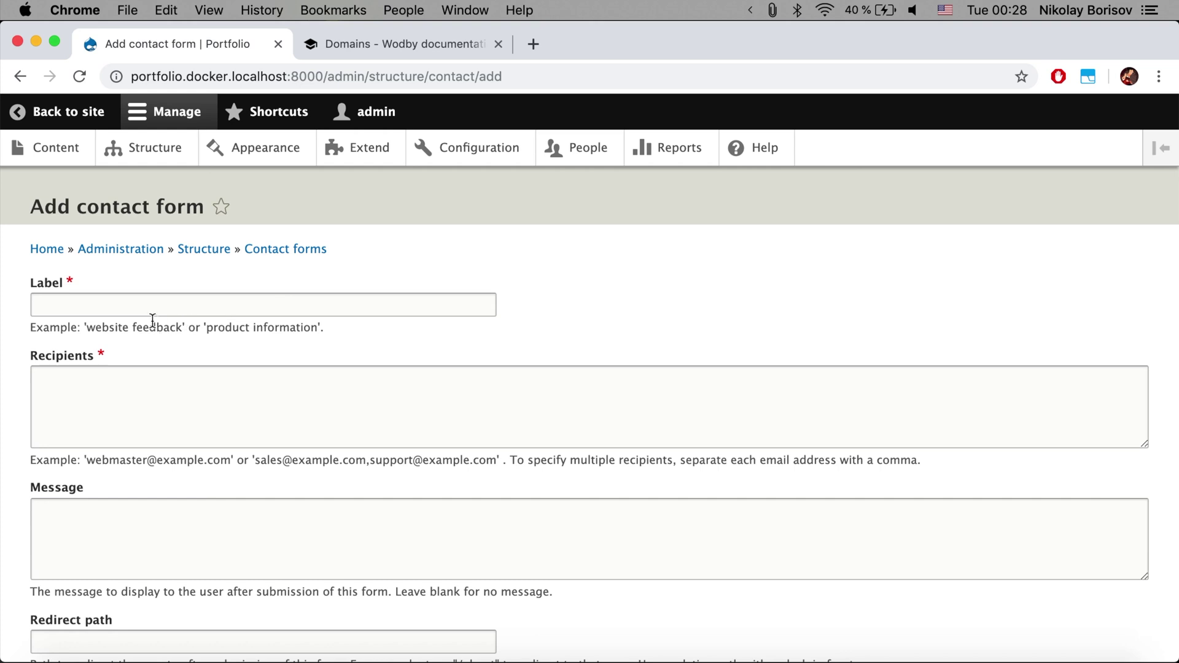
Label the new contact form 'How are you doing form' and enter the recipient e-mail address
click(133, 307)
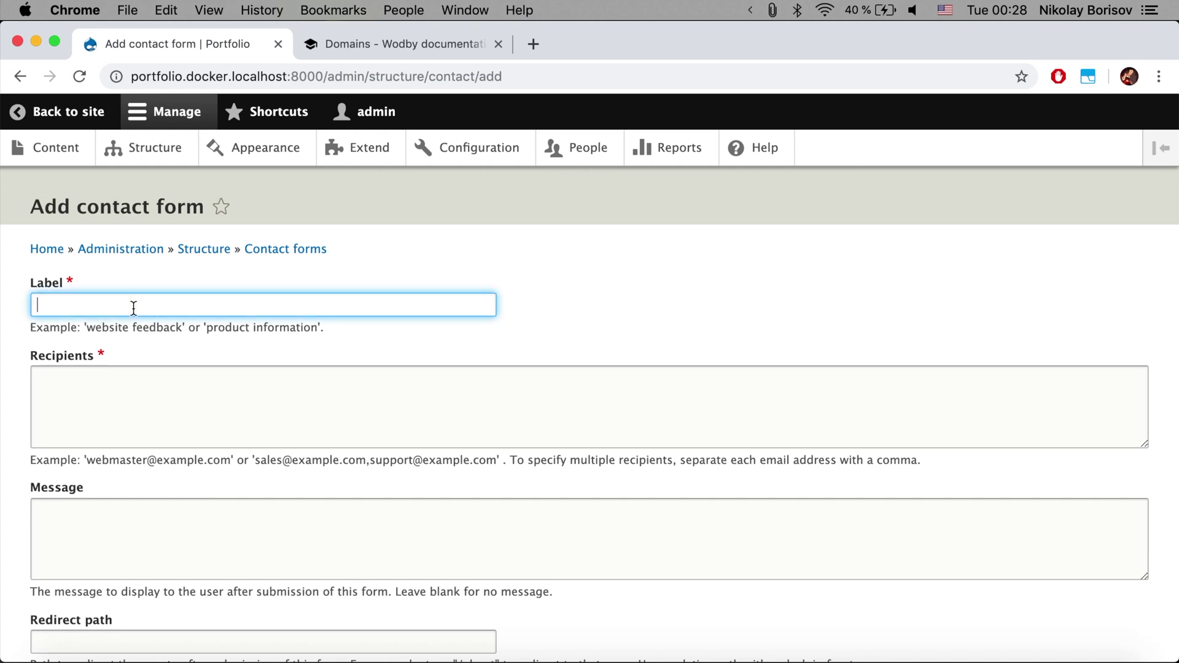
text(How are )
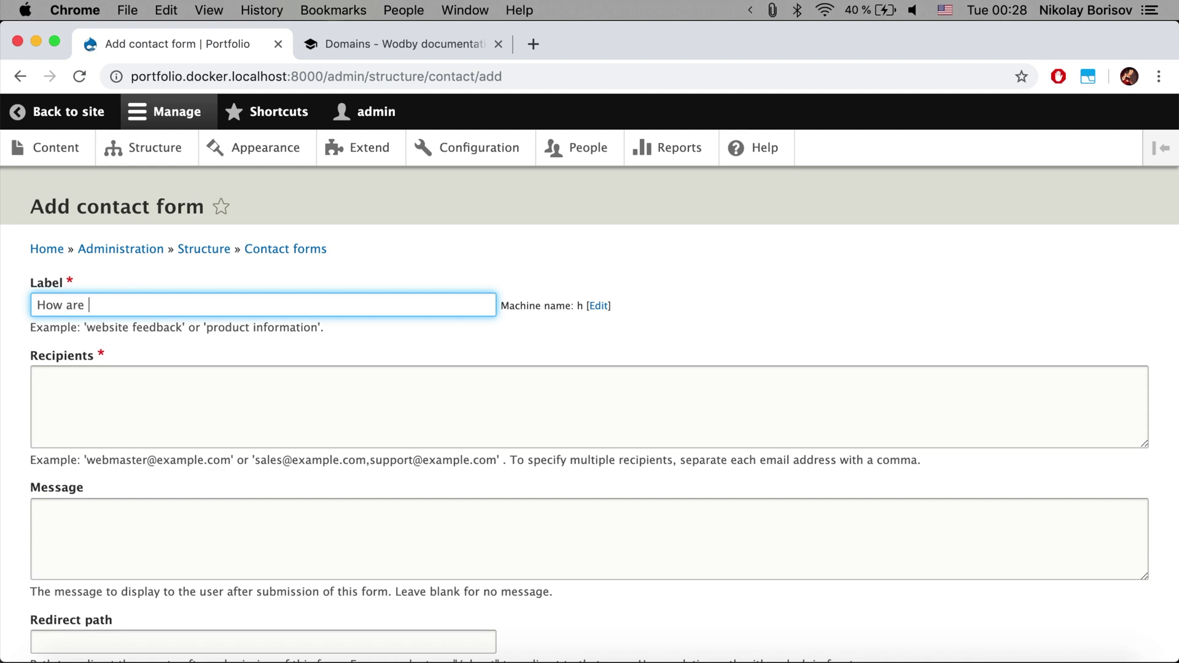
text(you doing form)
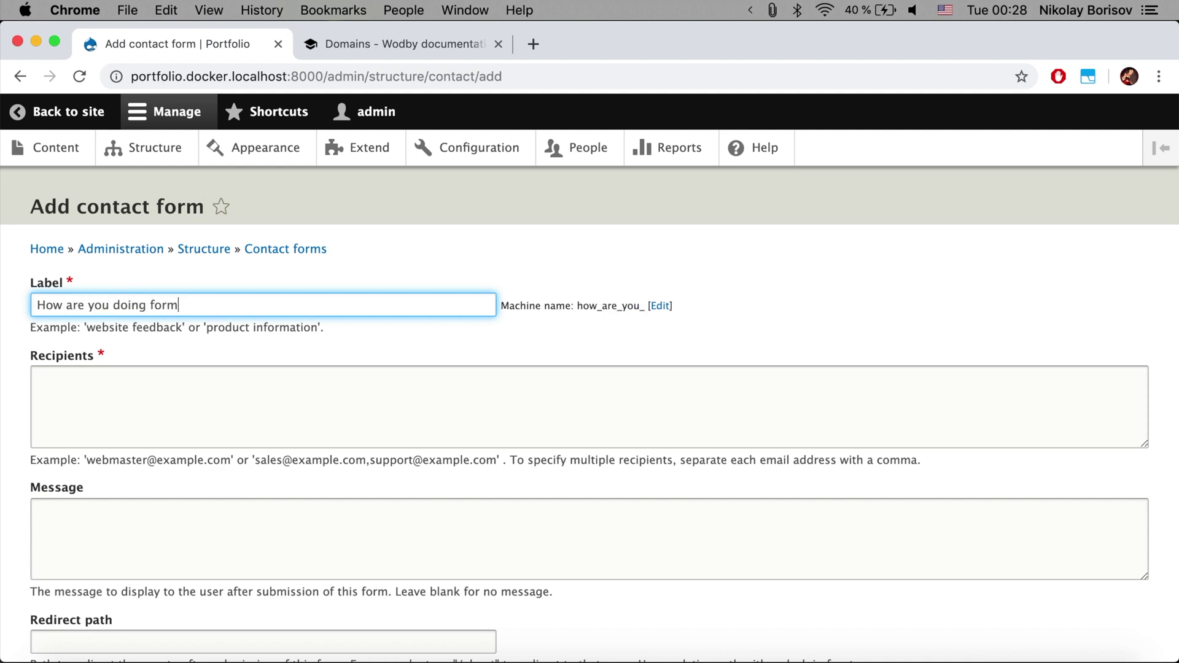
click(127, 403)
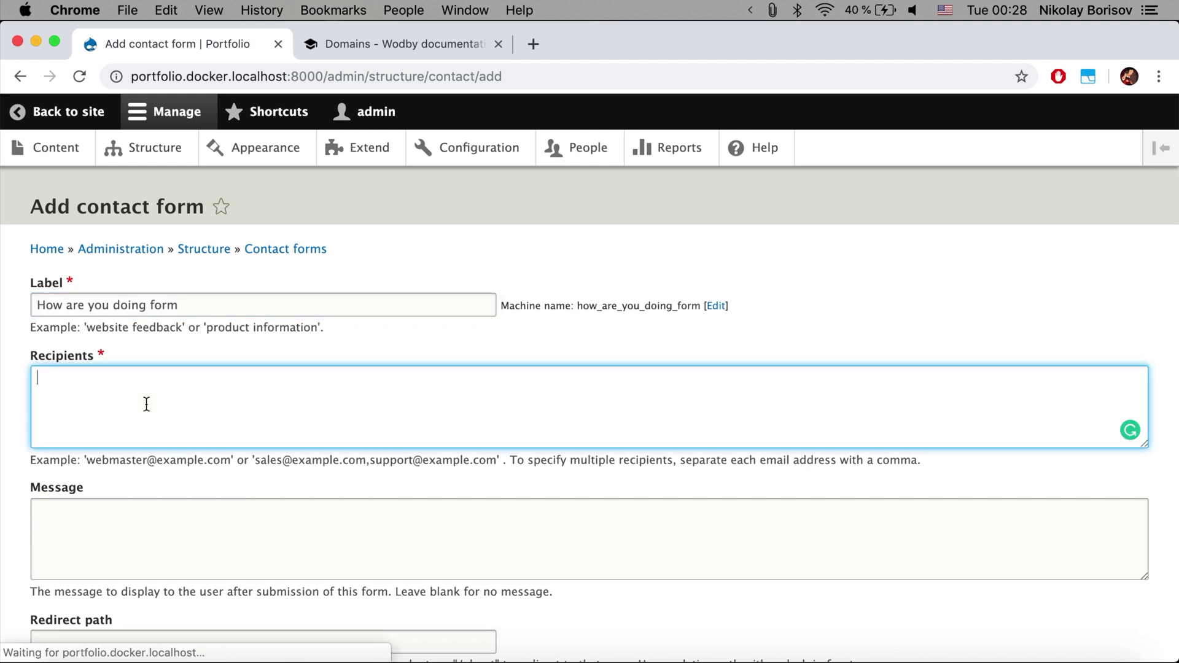
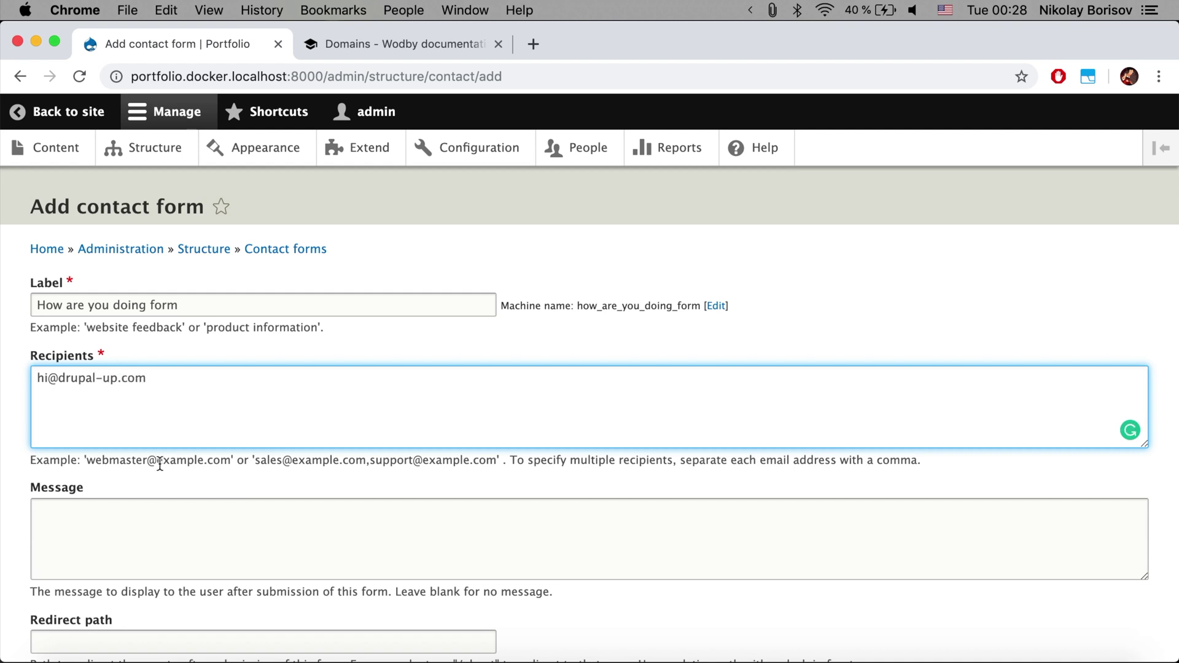
scroll(158, 463, down, 3)
Set the confirmation message to 'Thanks for letting us know how are you doing!'
click(153, 409)
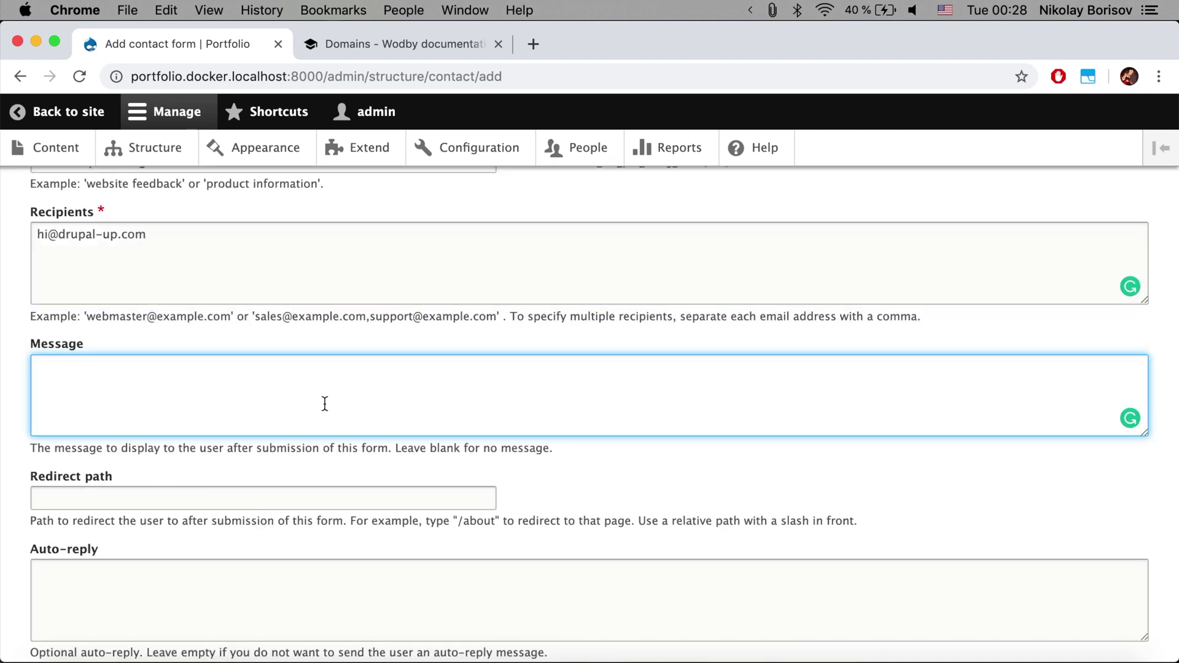
text(The)
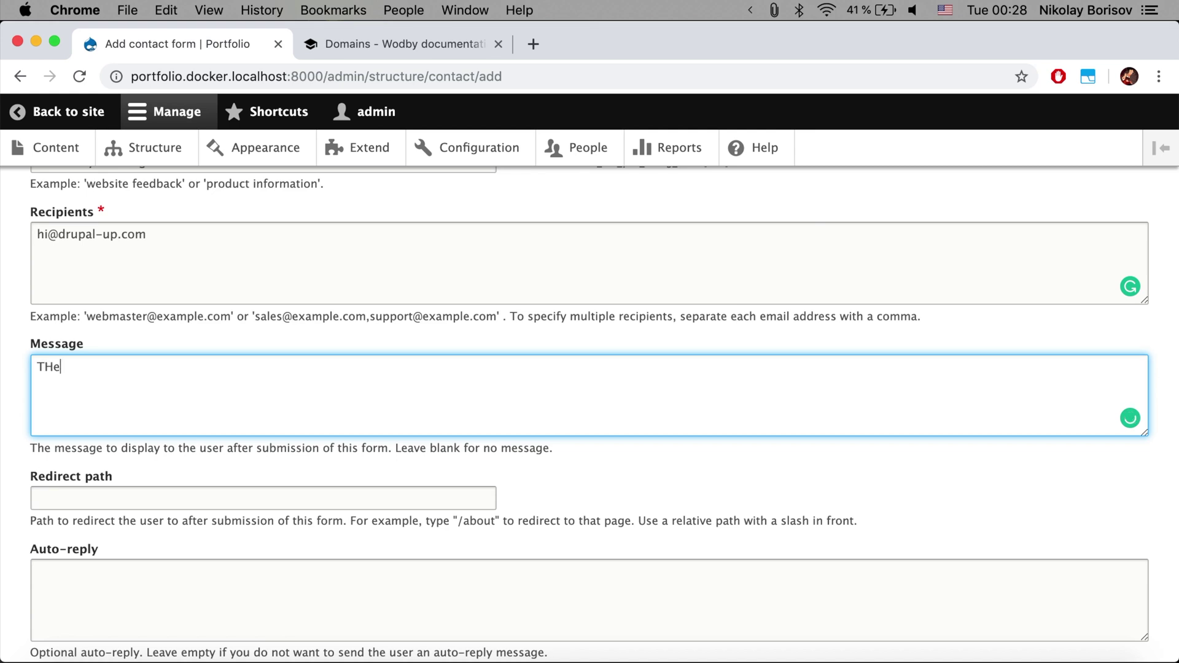
key(BackSpace)
key(BackSpace)
text(he message o)
key(super+a)
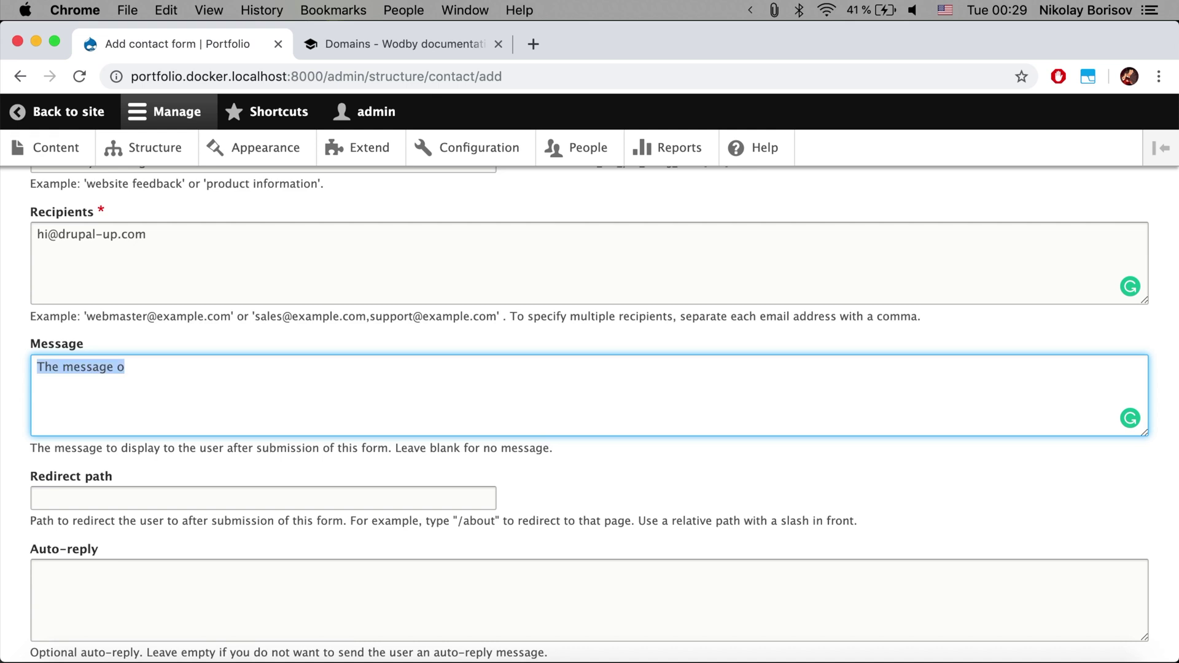
text(Thanks )
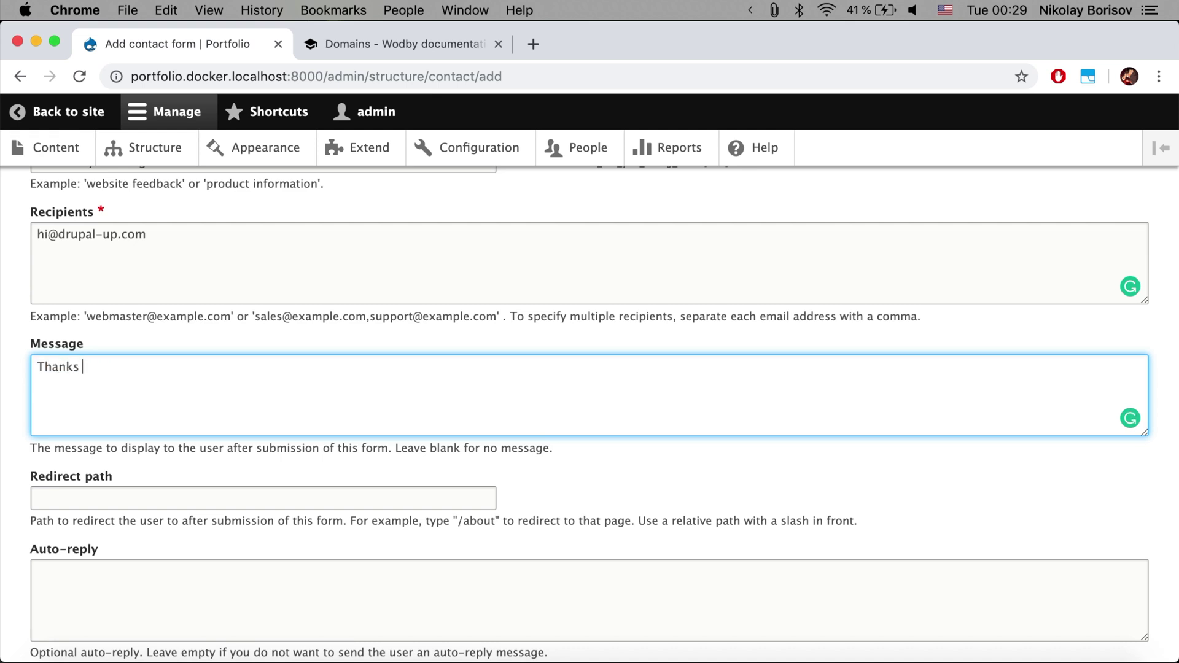
text(for letting us know how a)
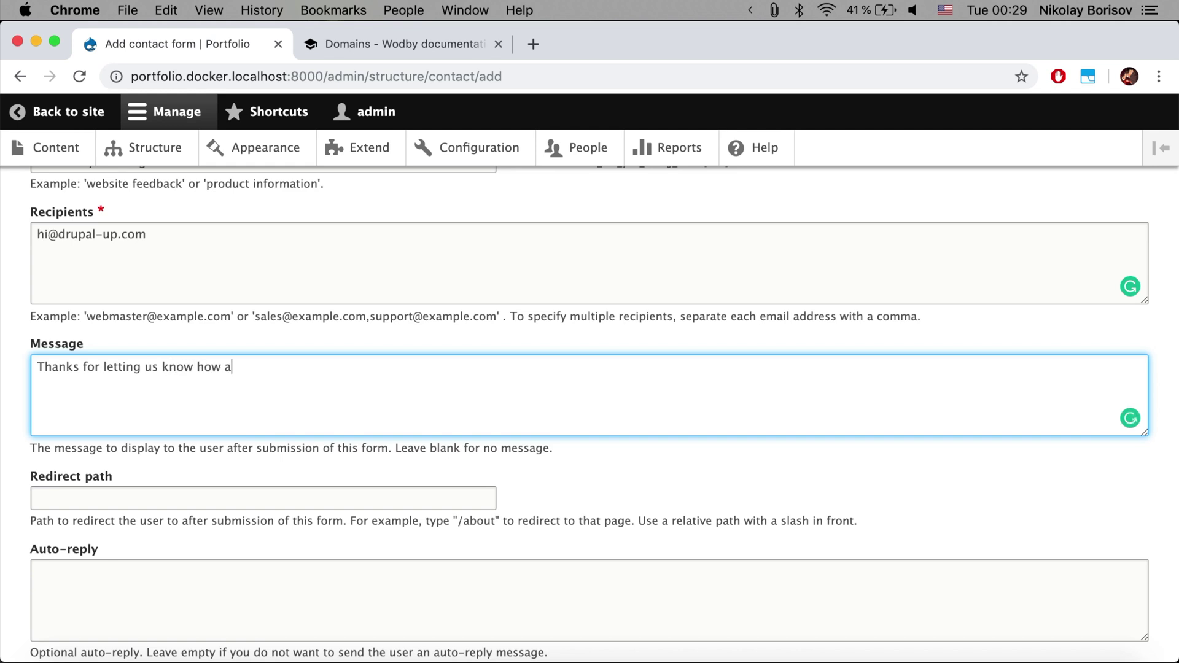
text(re you doing!)
Set the redirect path to /success and save the contact form
click(178, 501)
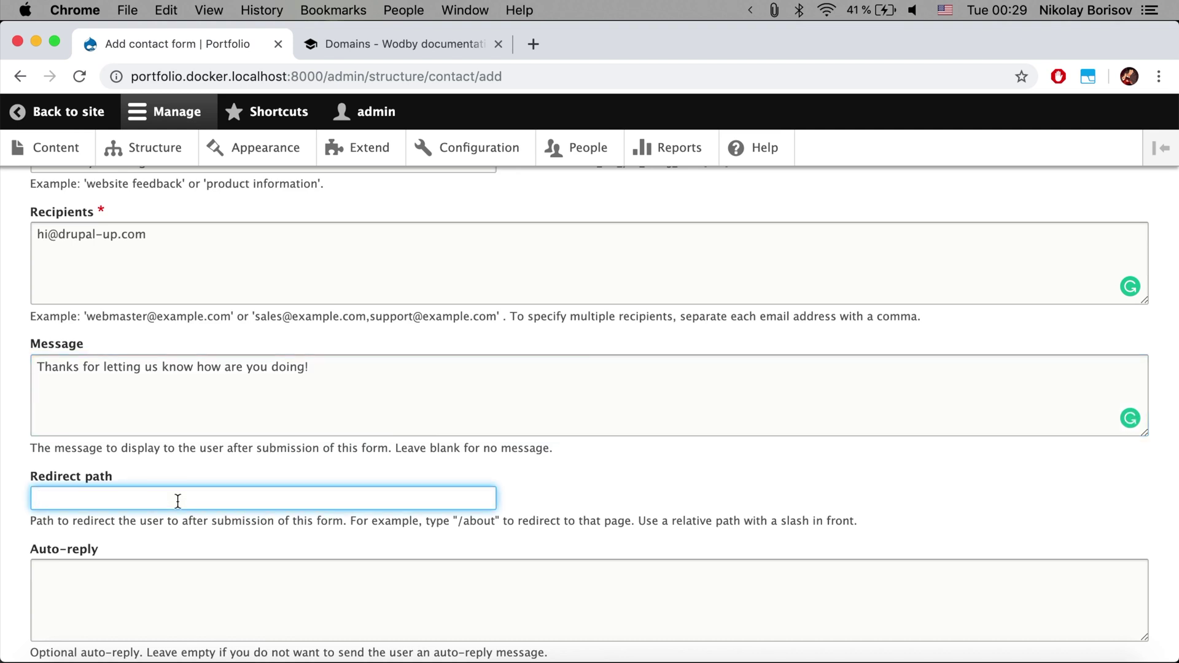
text(/success)
scroll(128, 532, down, 3)
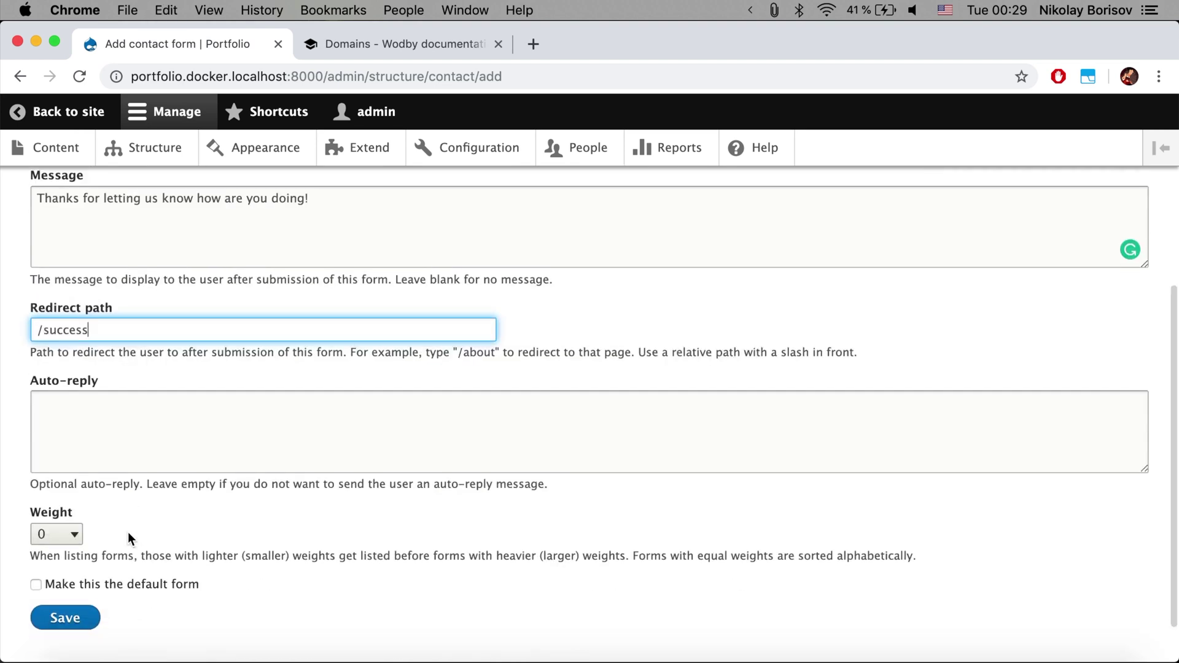
scroll(128, 532, down, 2)
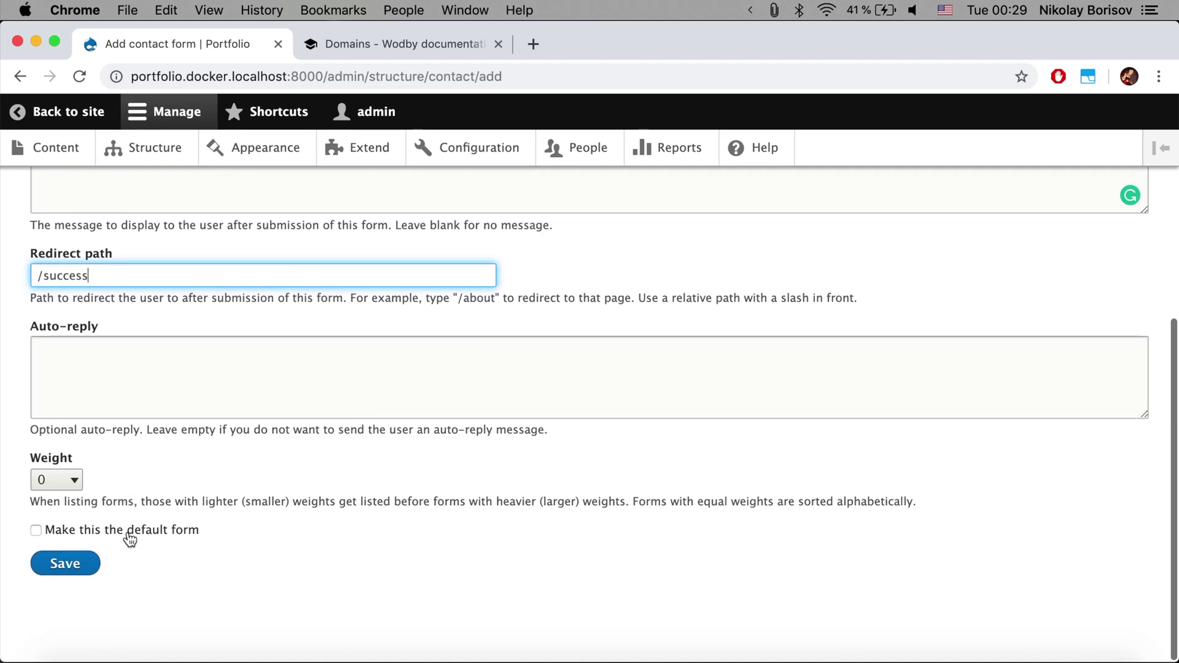
click(81, 573)
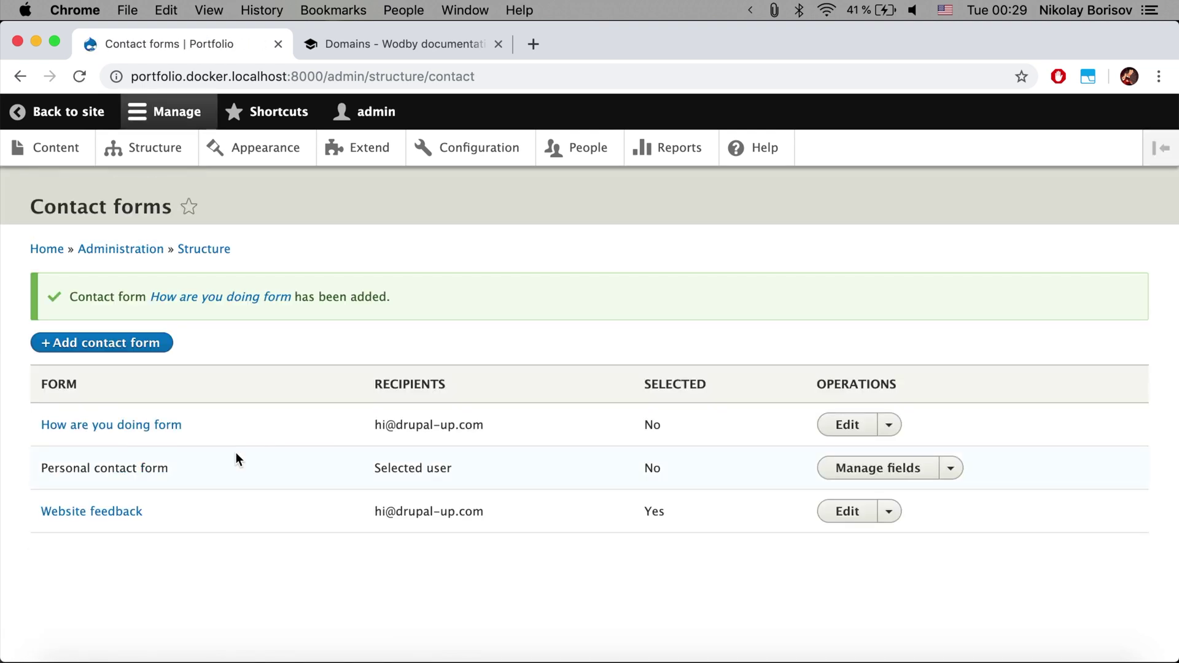
Preview the How are you doing form in a new tab, then return to the Contact forms list
right_click(101, 428)
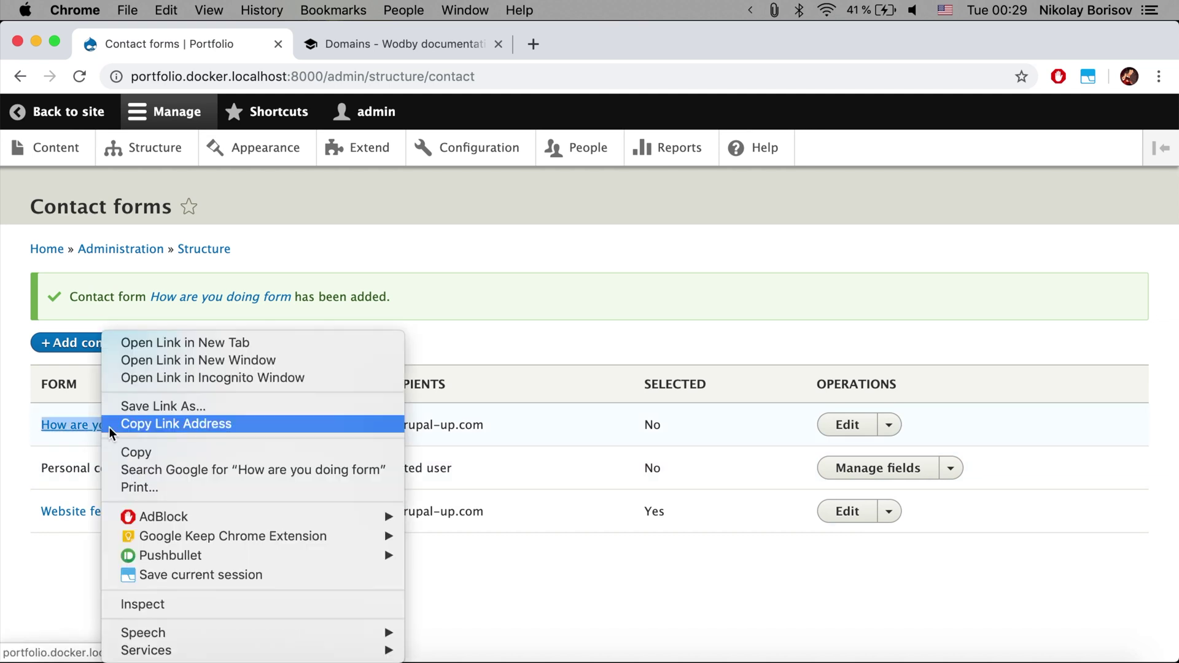
click(146, 342)
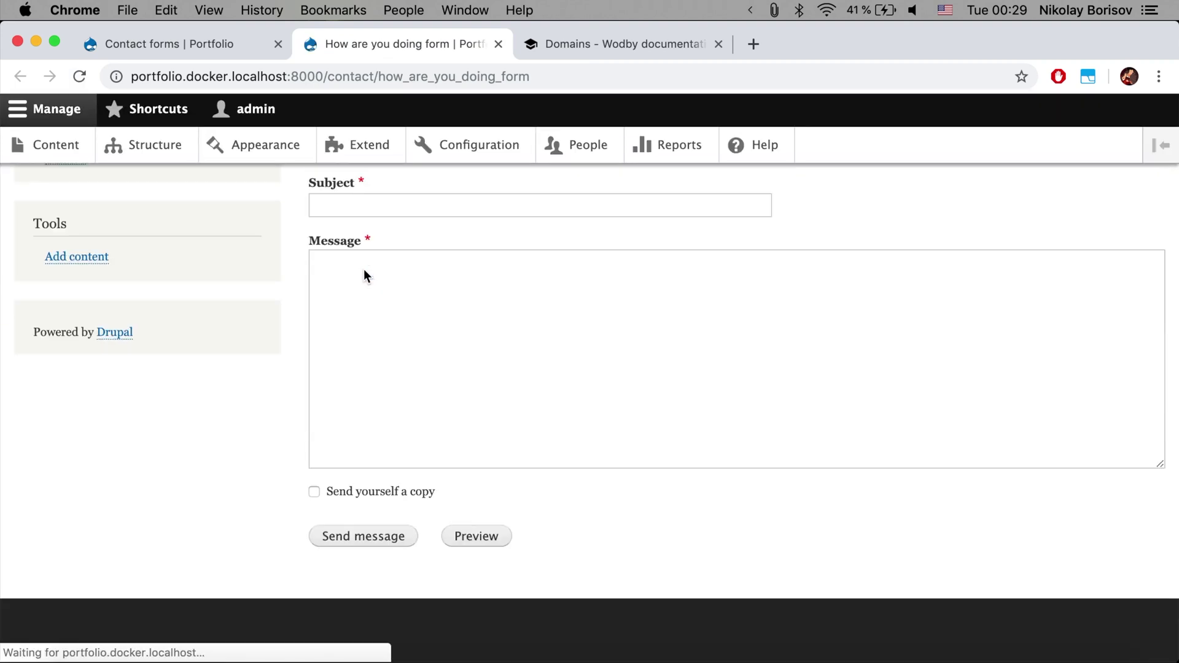
scroll(364, 269, up, 3)
scroll(366, 274, down, 2)
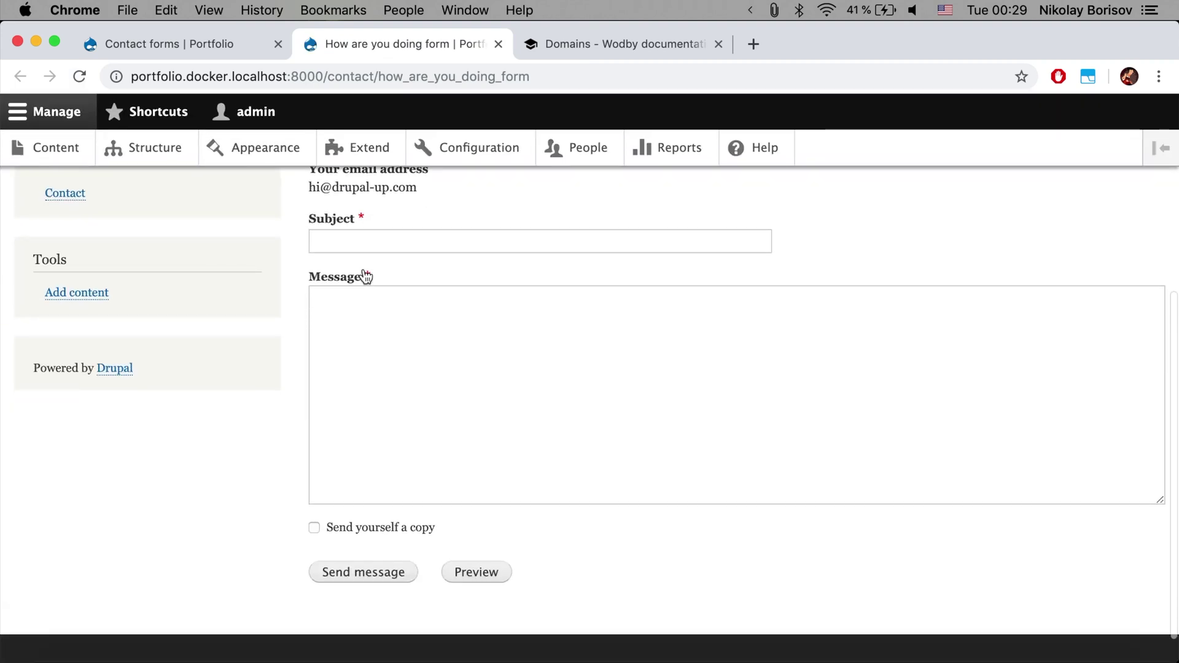
scroll(368, 340, up, 2)
click(360, 343)
click(374, 463)
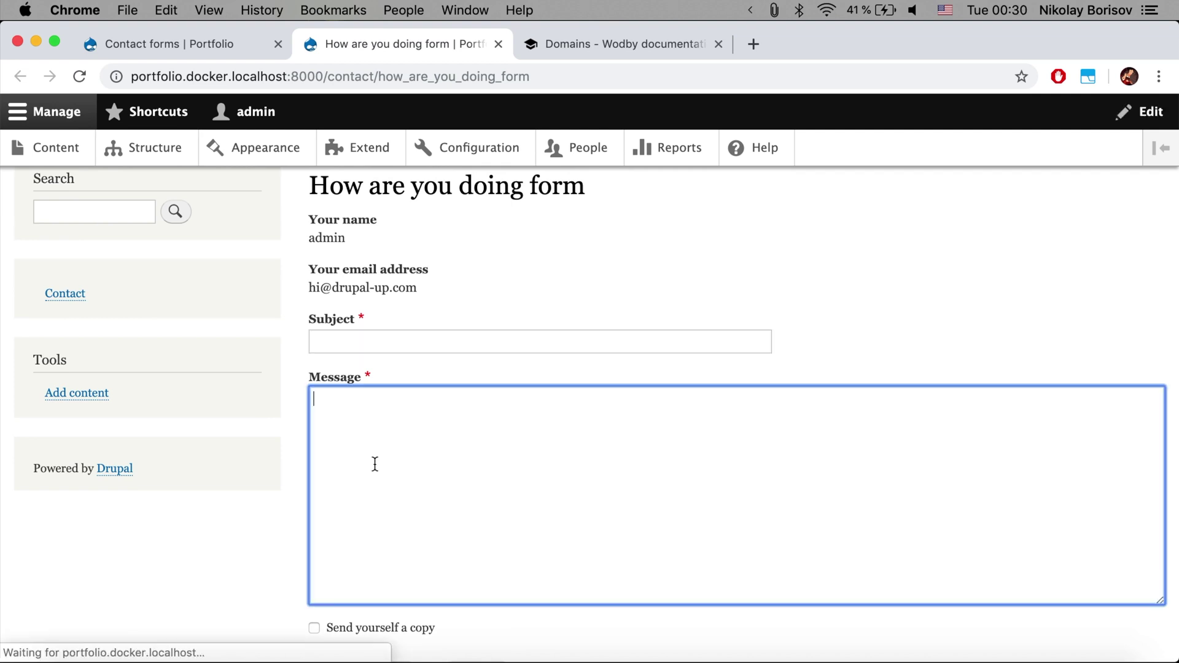
scroll(375, 464, down, 2)
scroll(375, 464, down, 1)
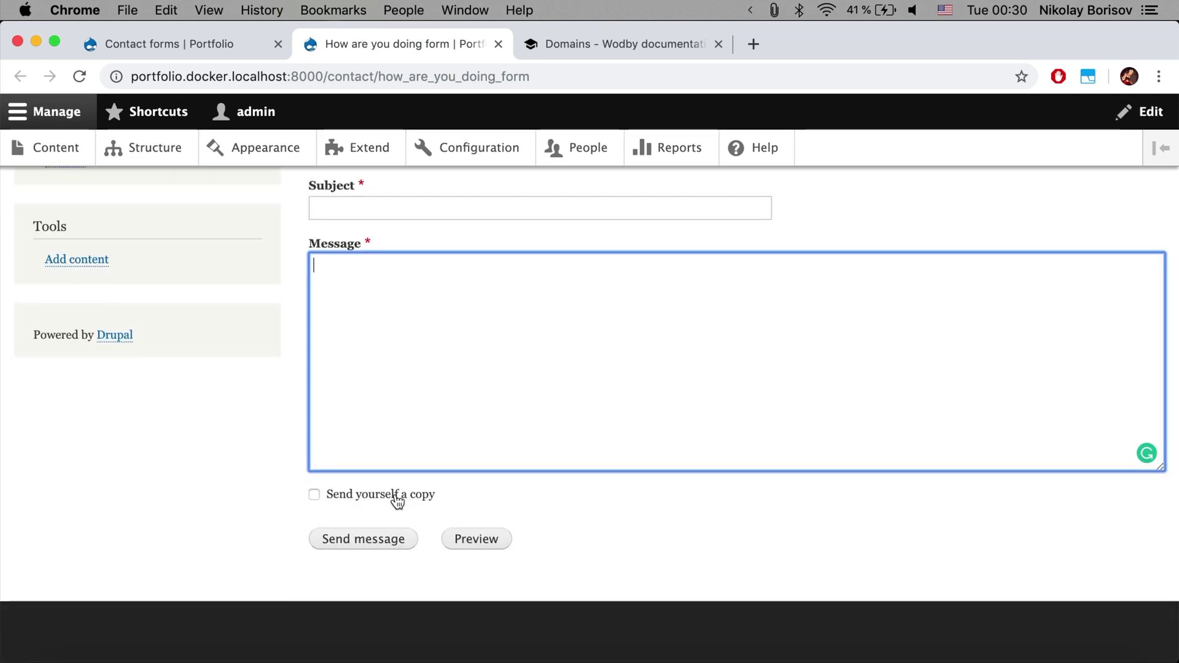
scroll(399, 501, up, 5)
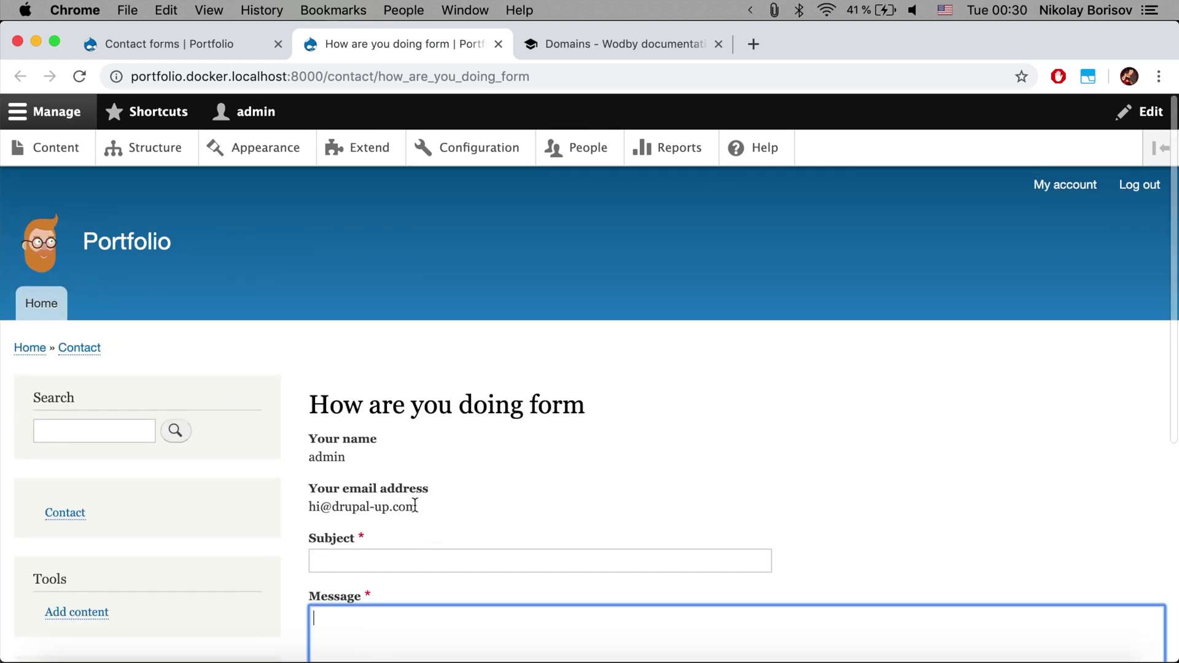
scroll(405, 502, down, 5)
click(209, 39)
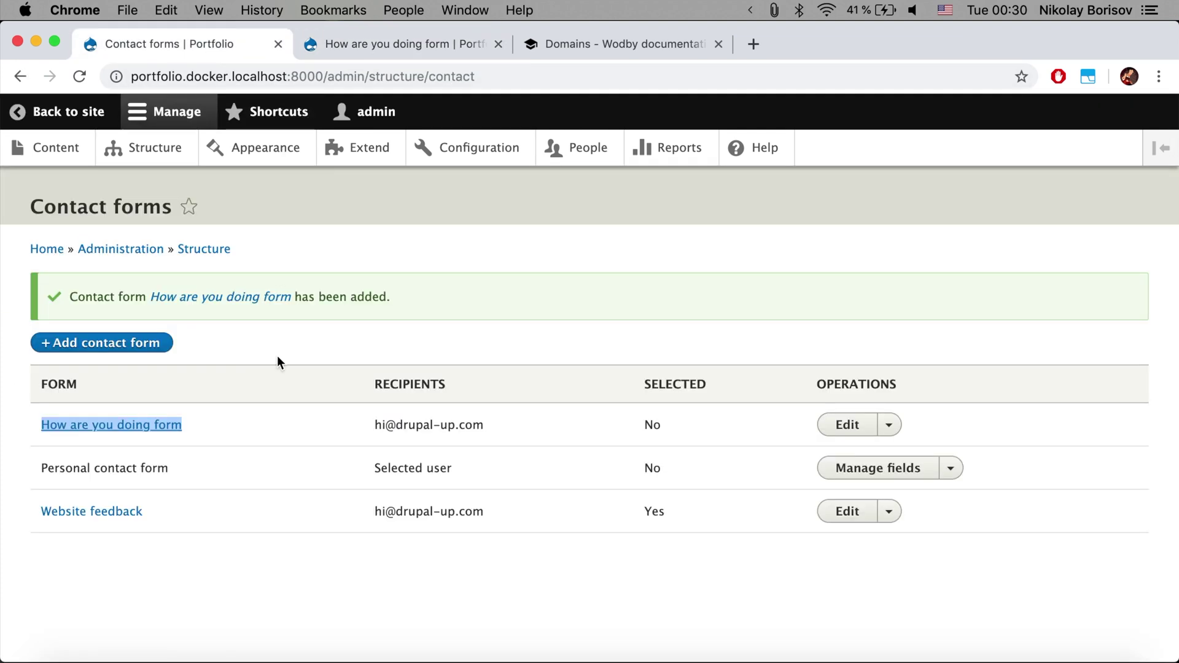
Open Manage fields for the How are you doing form from its Operations dropdown
click(889, 426)
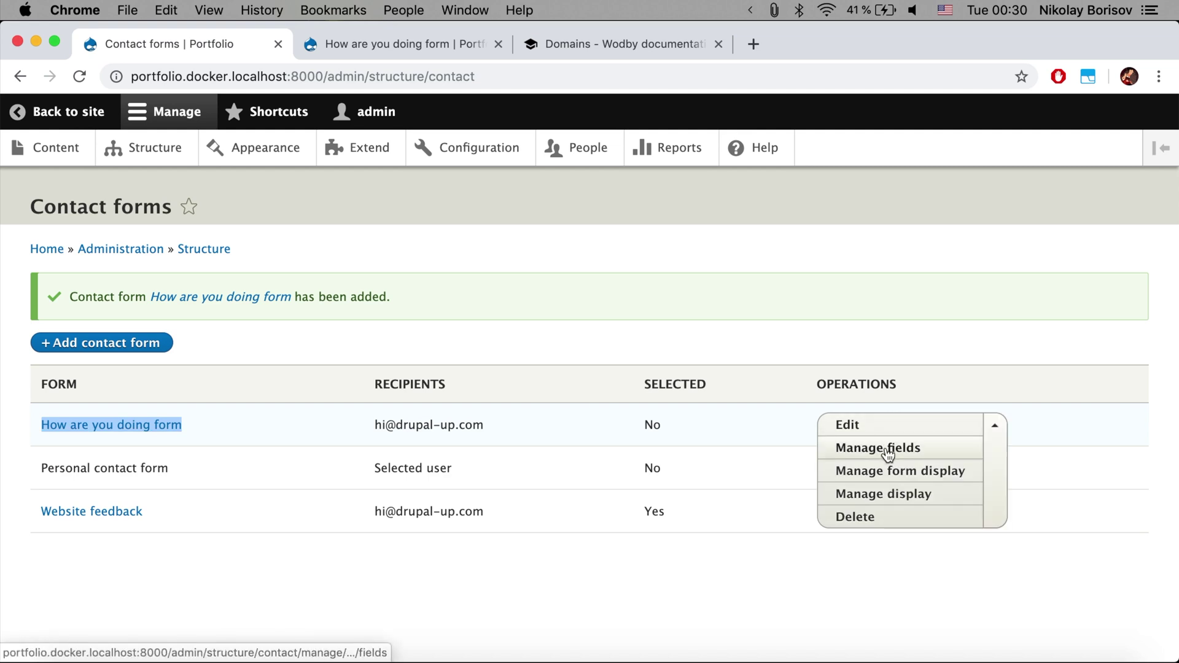
click(889, 455)
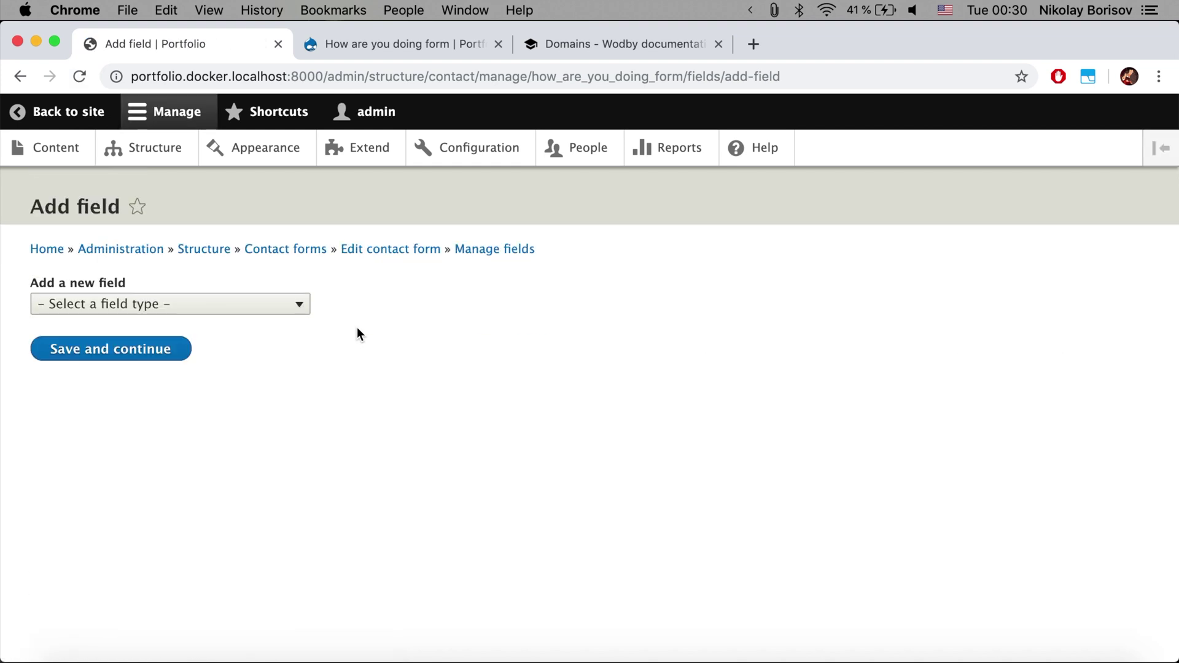
Create a Date field labelled 'When are you born?' and save and continue
click(183, 310)
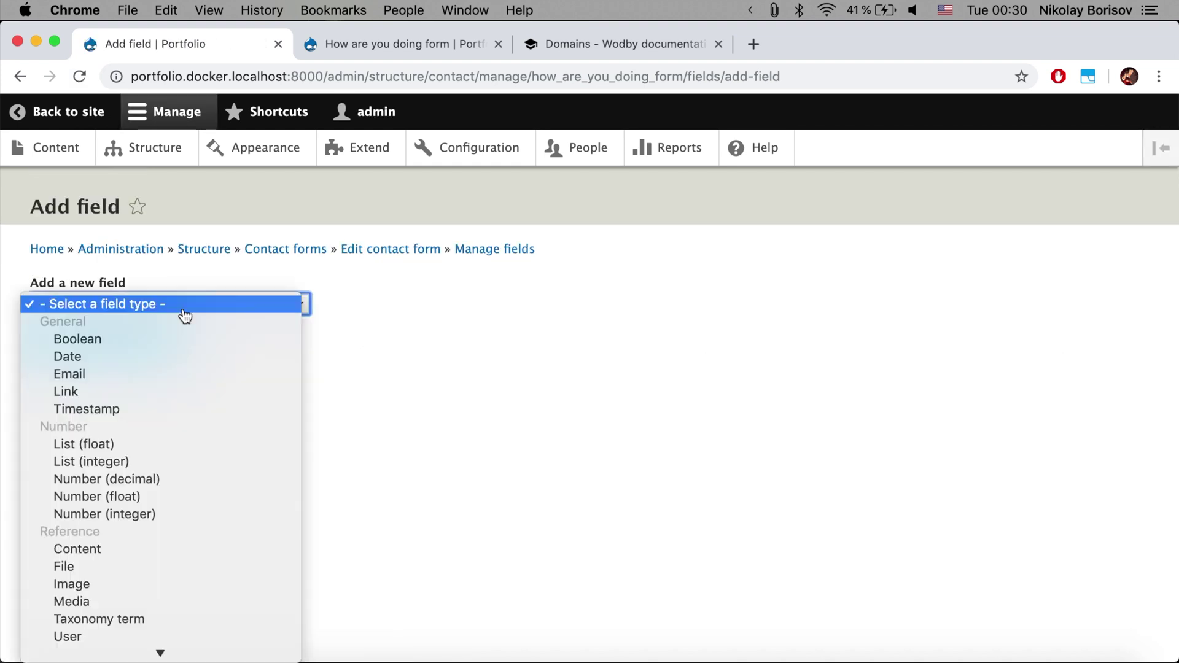
click(145, 363)
click(100, 366)
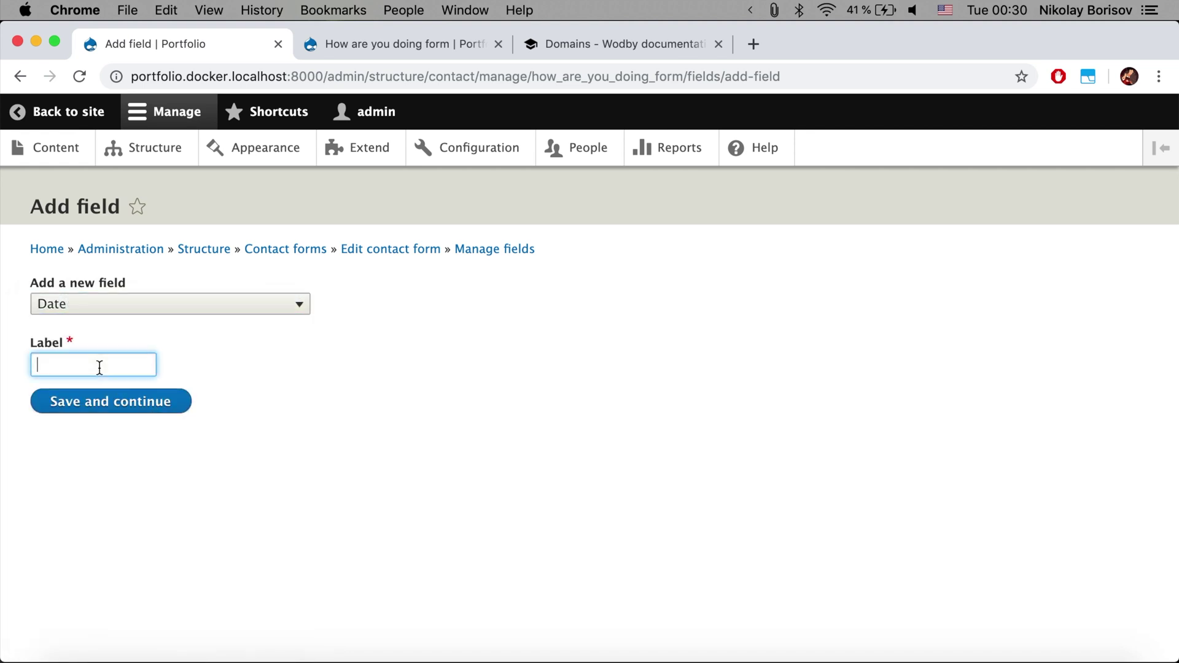
text(How a)
key(BackSpace)
key(BackSpace)
key(BackSpace)
key(BackSpace)
key(BackSpace)
text(When)
key(BackSpace)
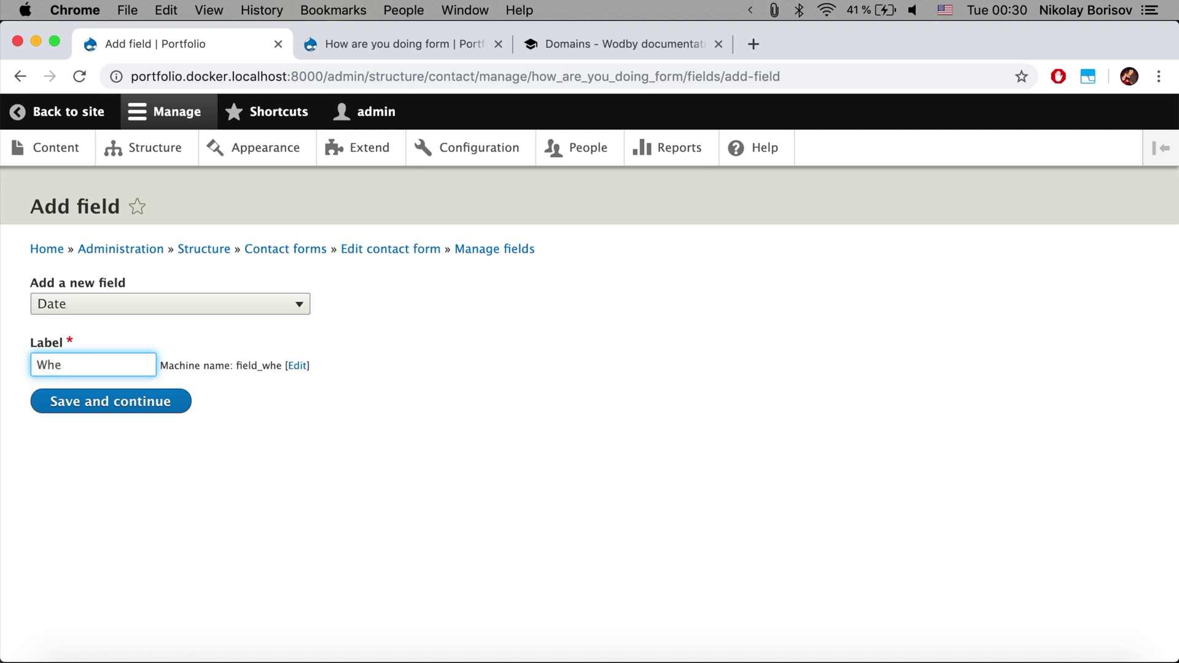
text(n are you b)
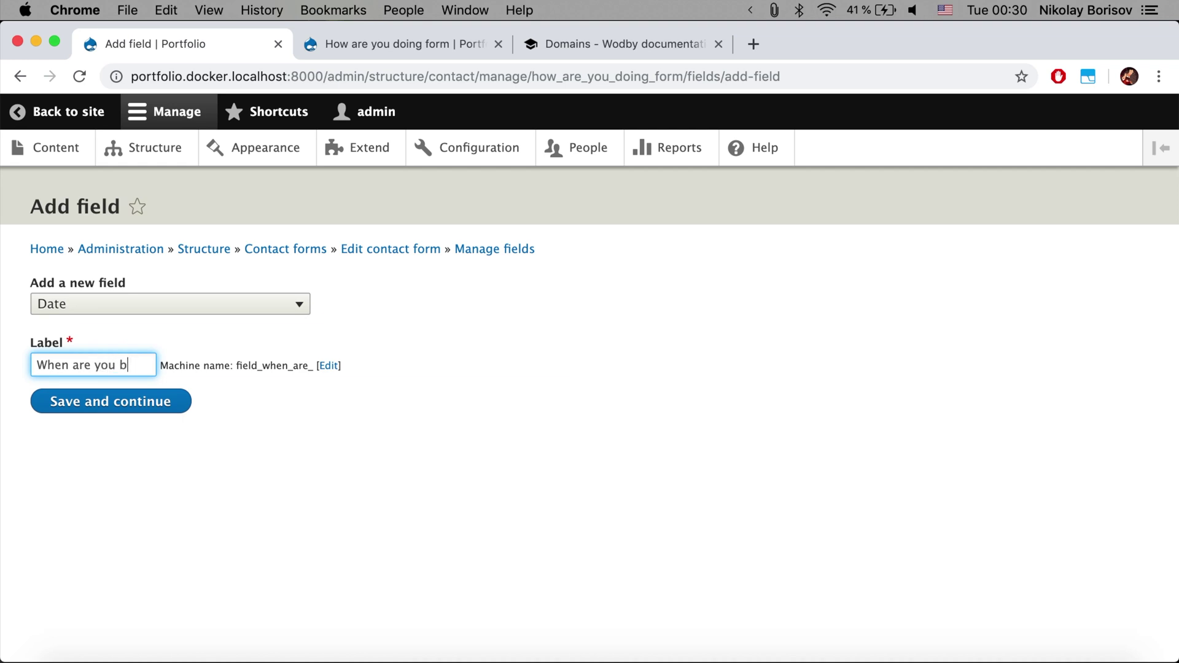
text(orn?)
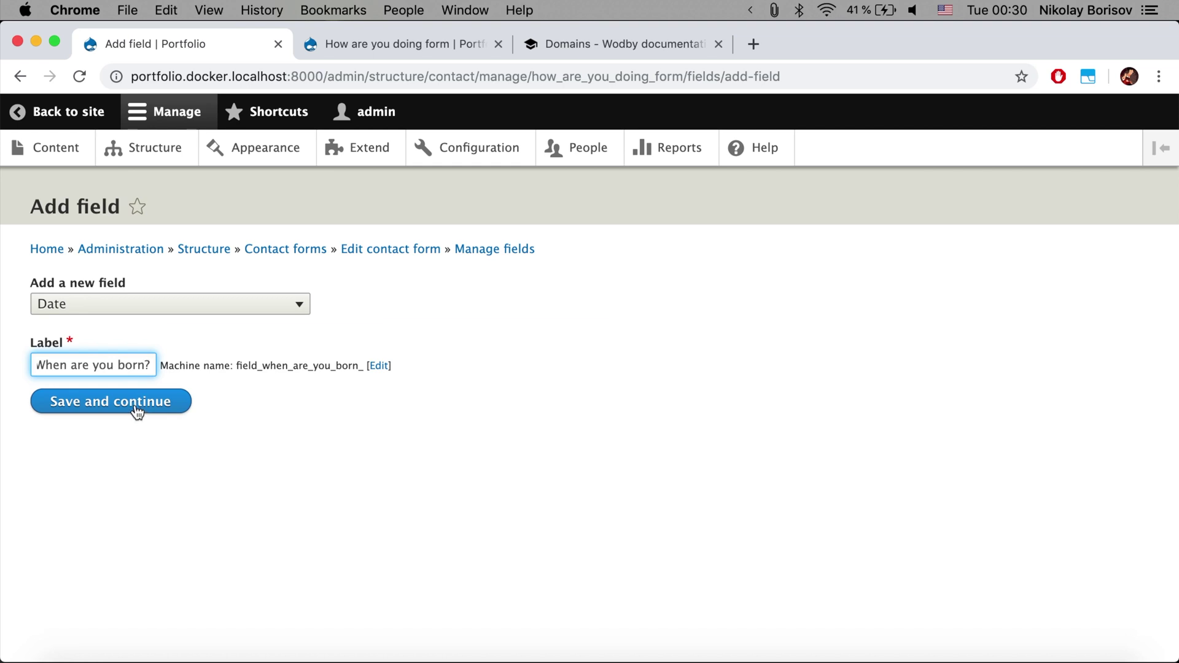
click(137, 411)
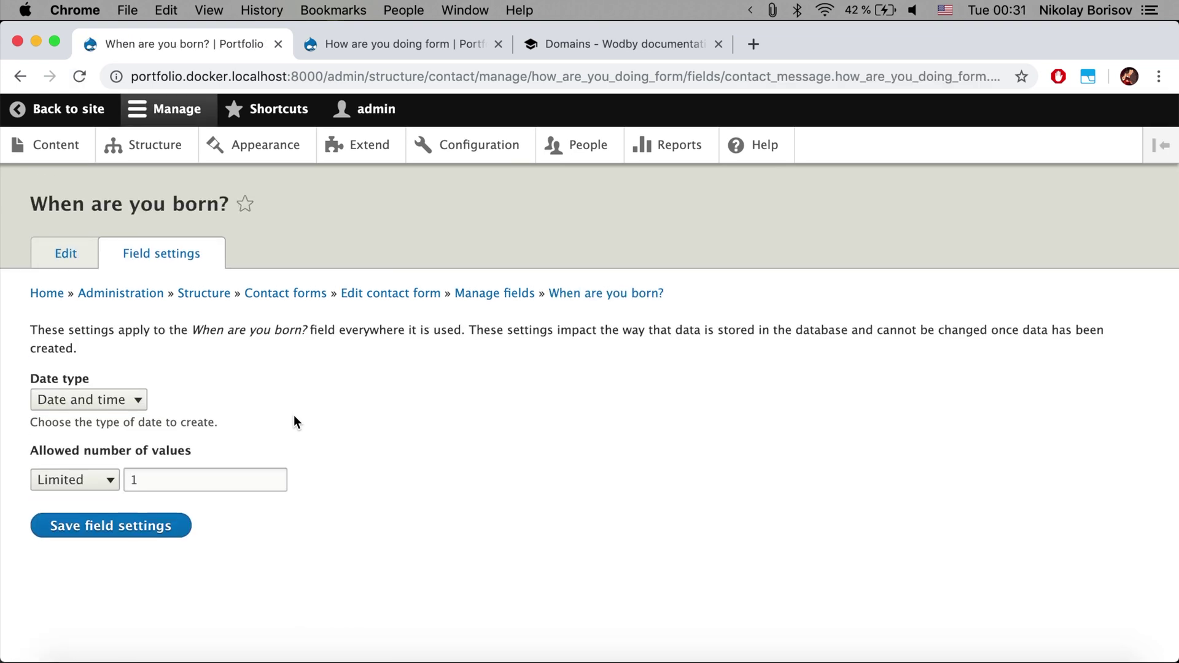
Change the birthday field's date type to Date only and save the field settings
click(109, 410)
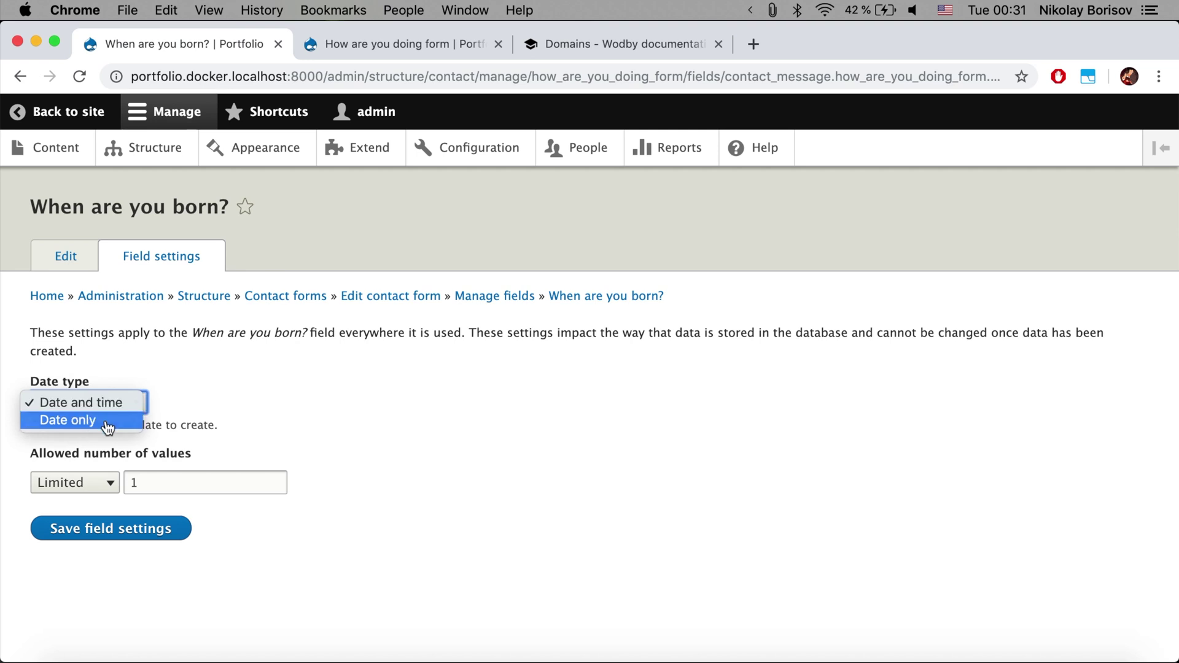
click(108, 421)
click(127, 536)
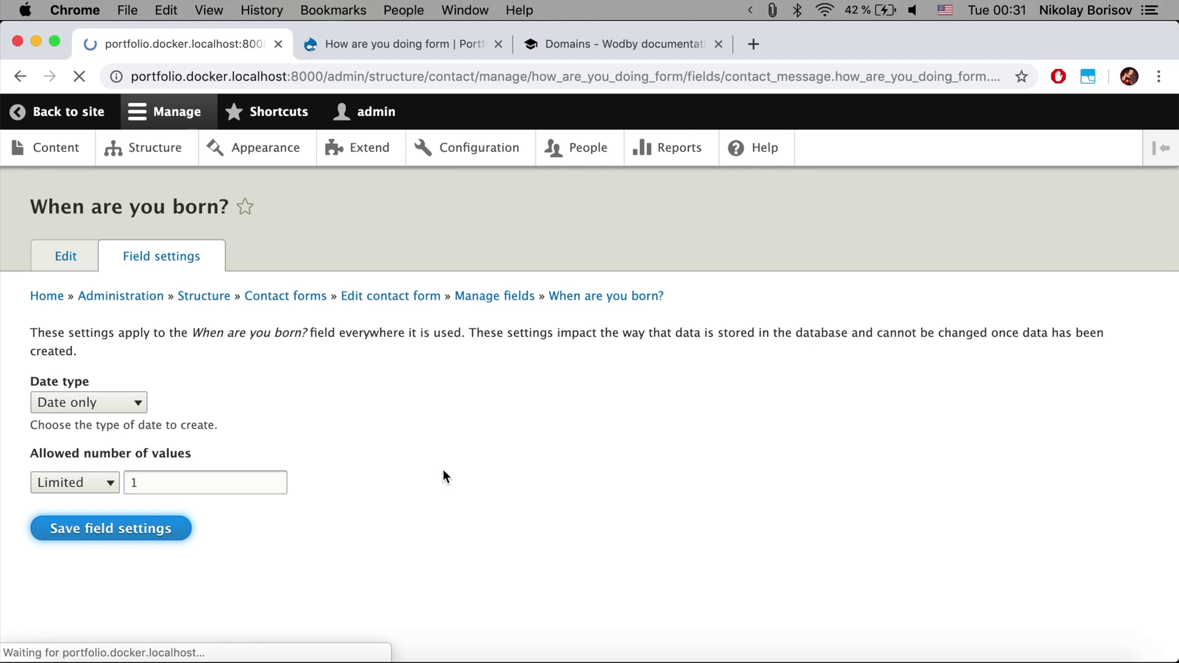
Save the 'When are you born?' field settings and go to Manage form display
scroll(444, 469, down, 4)
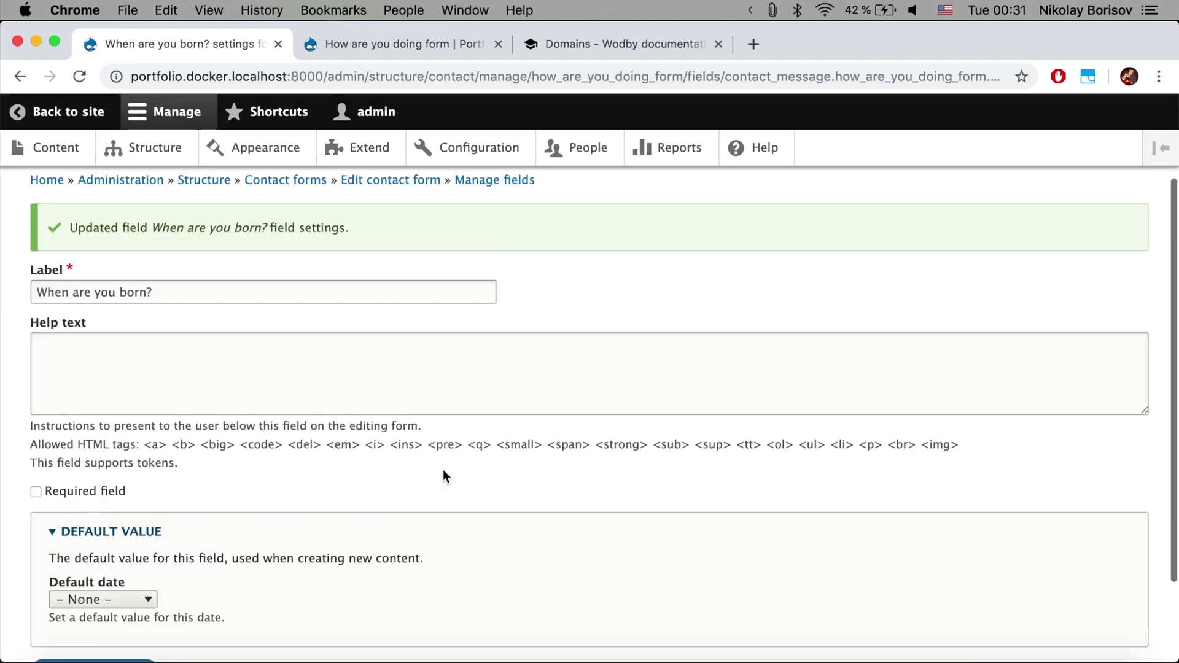
scroll(444, 469, up, 4)
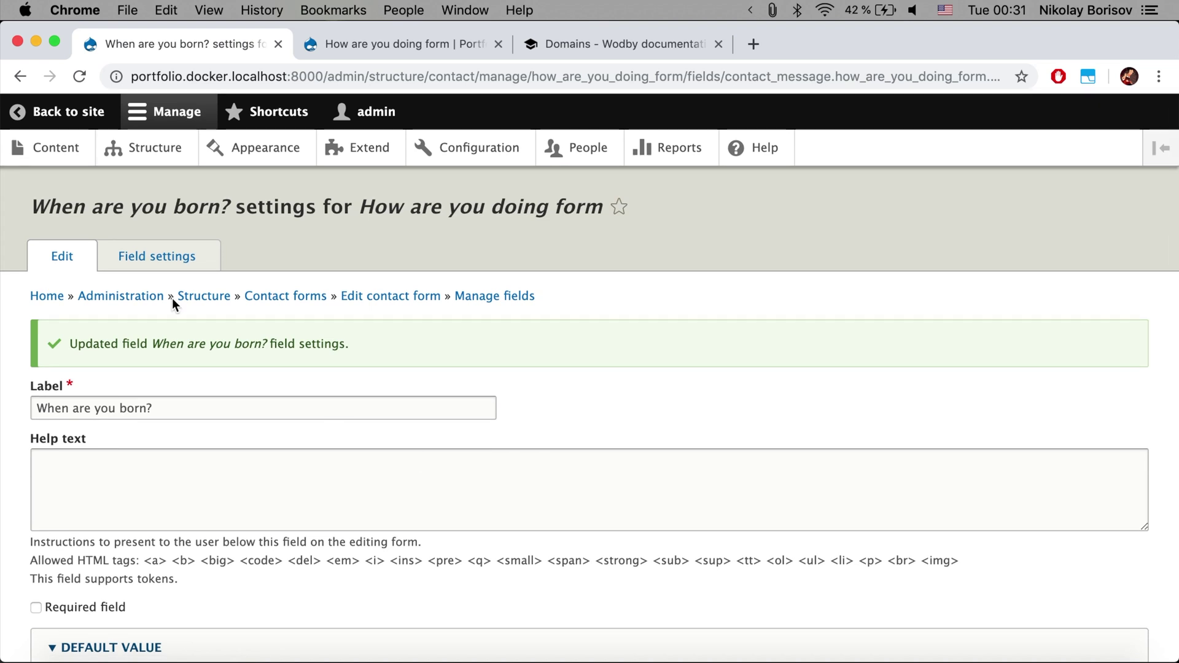
scroll(246, 441, down, 4)
click(144, 562)
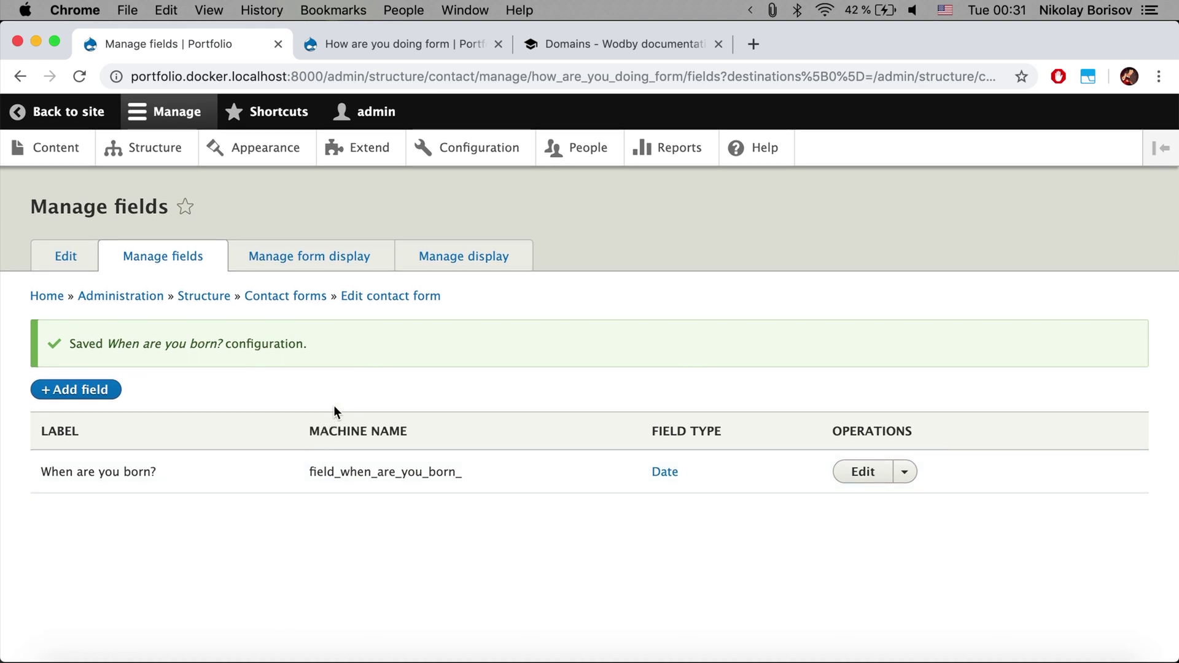
click(276, 260)
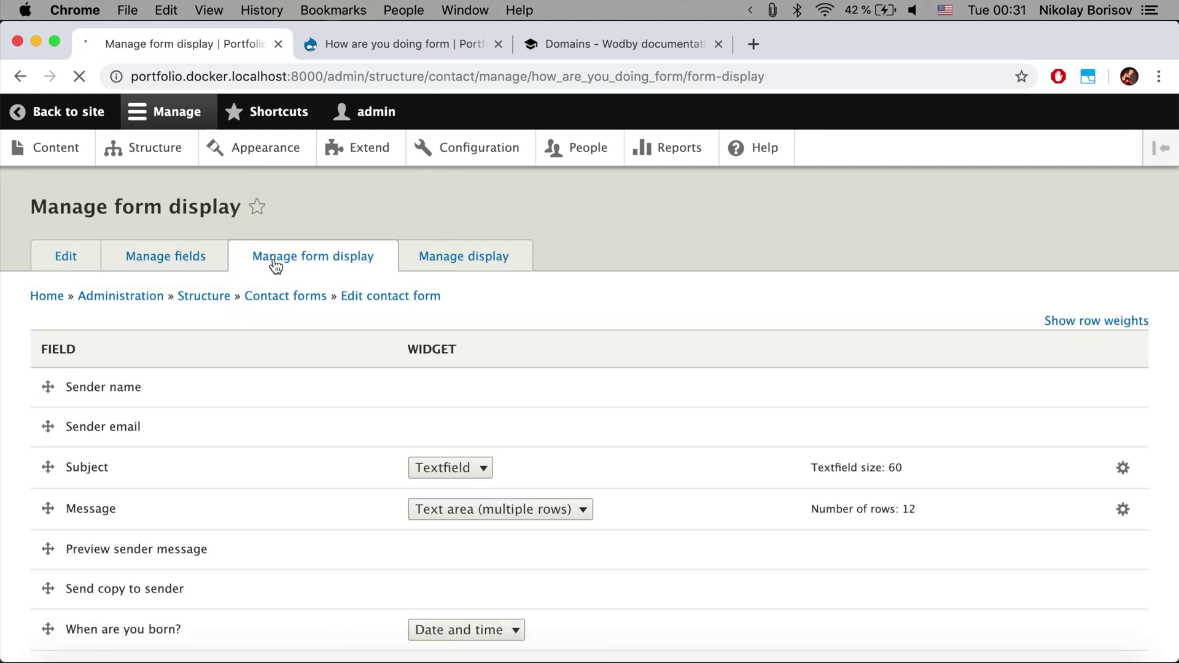
Move 'Send copy to sender' to Disabled, save the form display, and return to the live form
scroll(275, 266, down, 5)
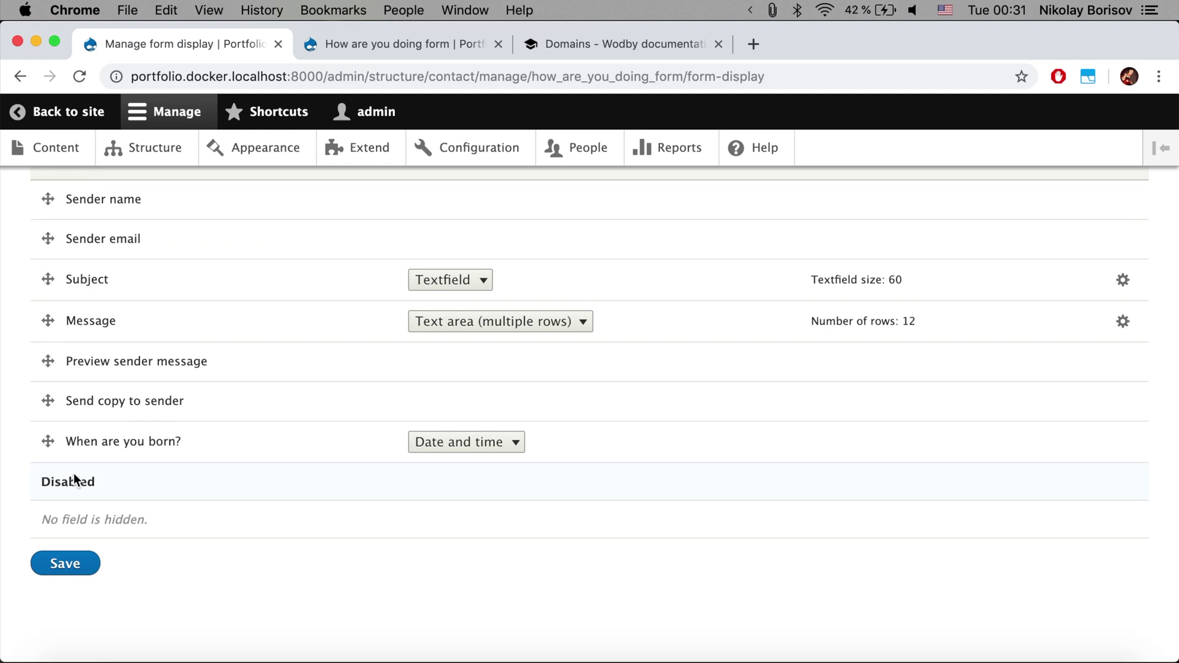
drag(48, 401, 45, 521)
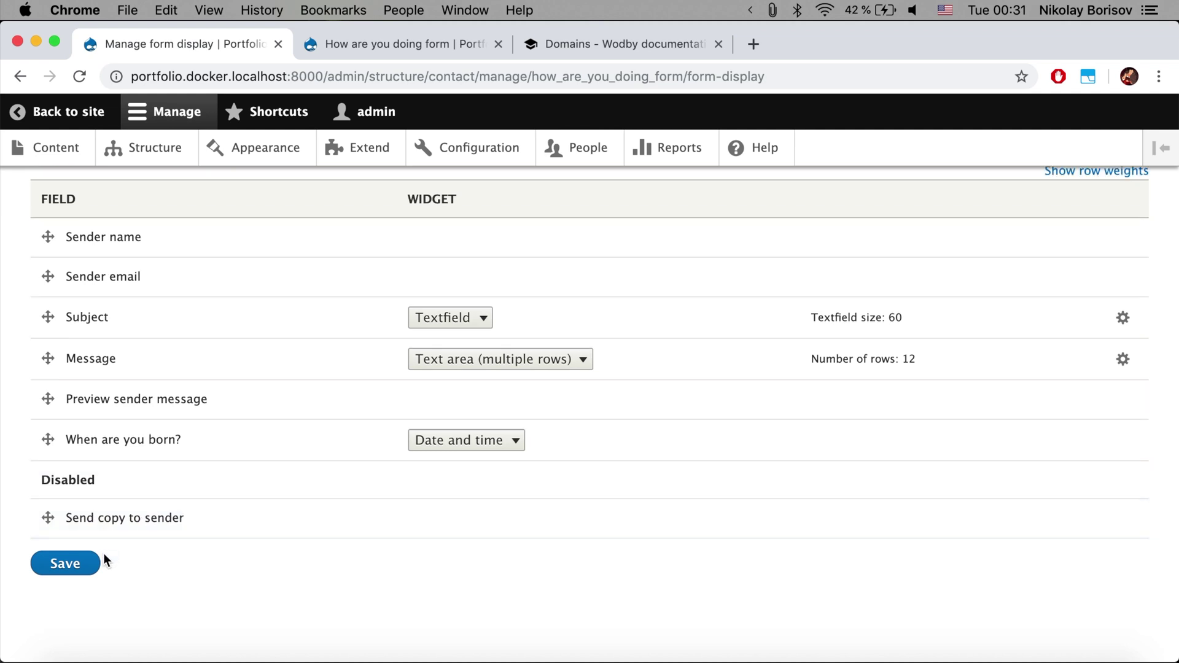
click(83, 569)
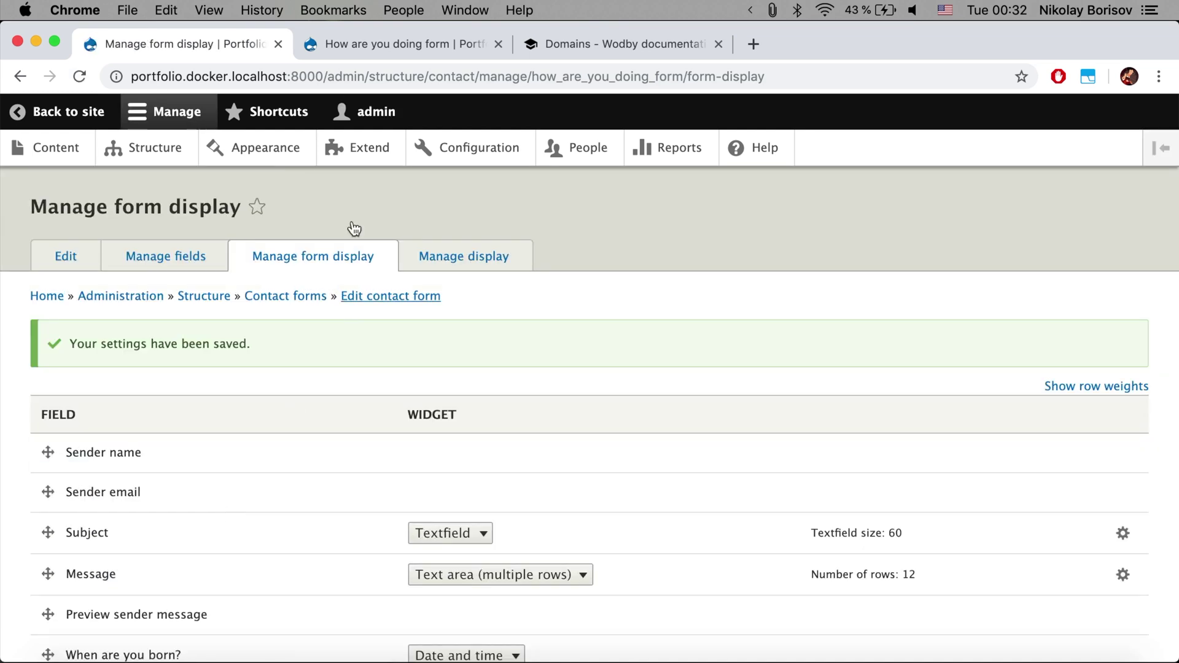
click(339, 48)
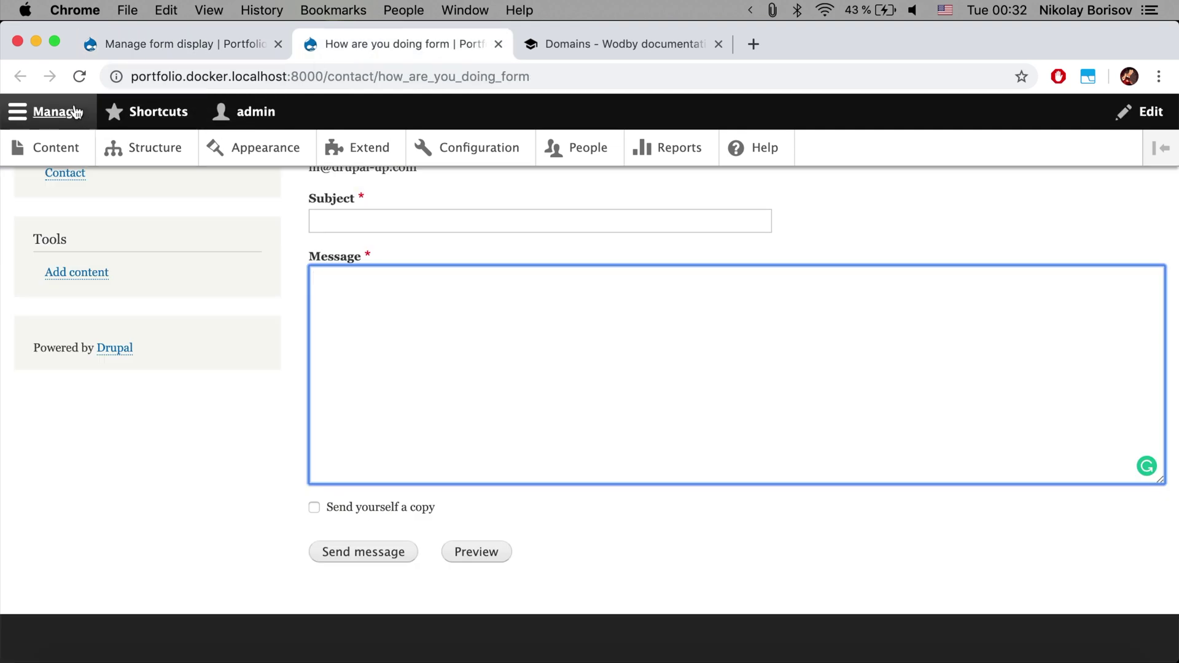
Reload the live form to check the dd.mm.yyyy birthday input, then focus Subject
click(80, 77)
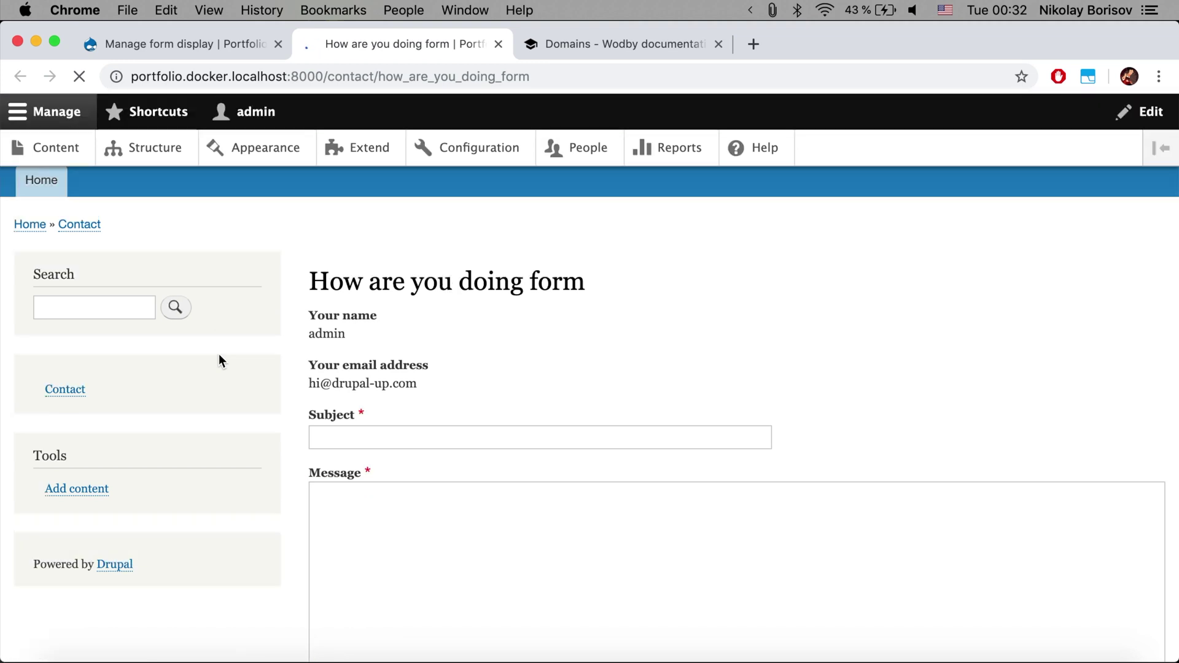
scroll(219, 360, down, 5)
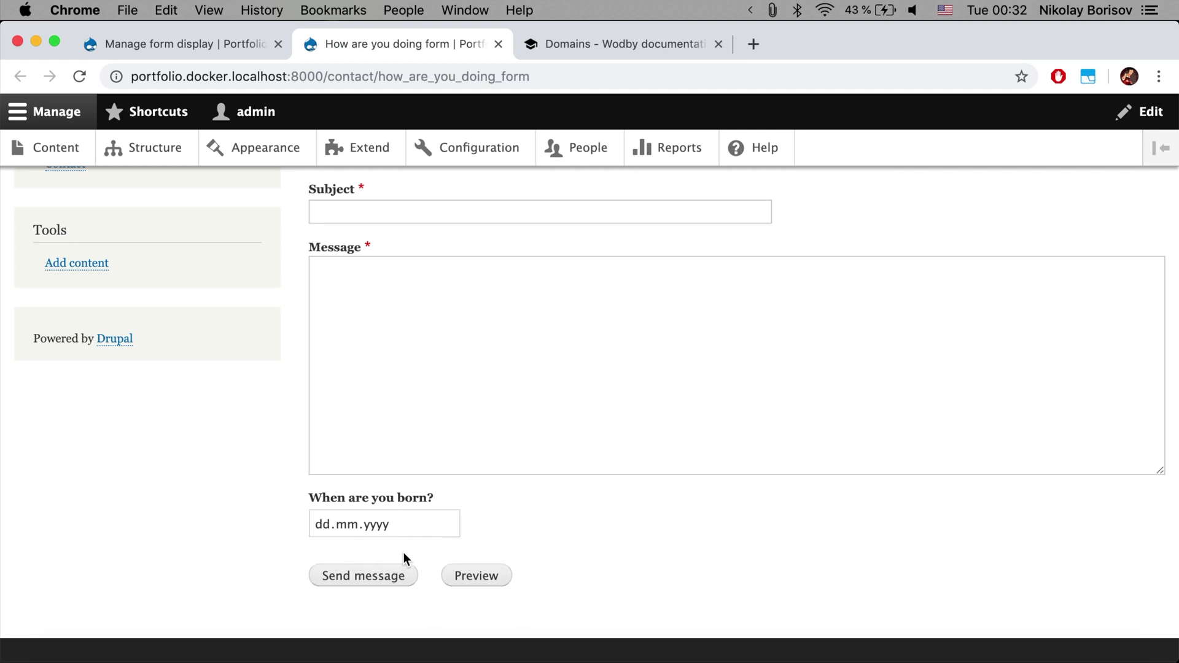
scroll(398, 434, up, 3)
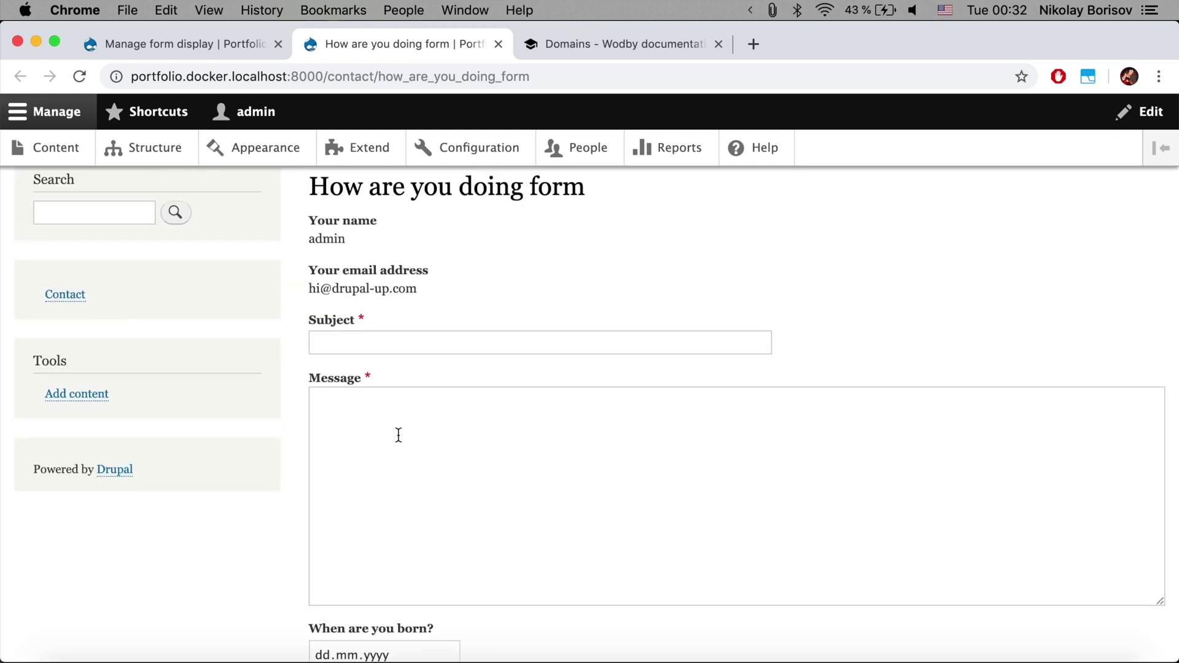
click(351, 339)
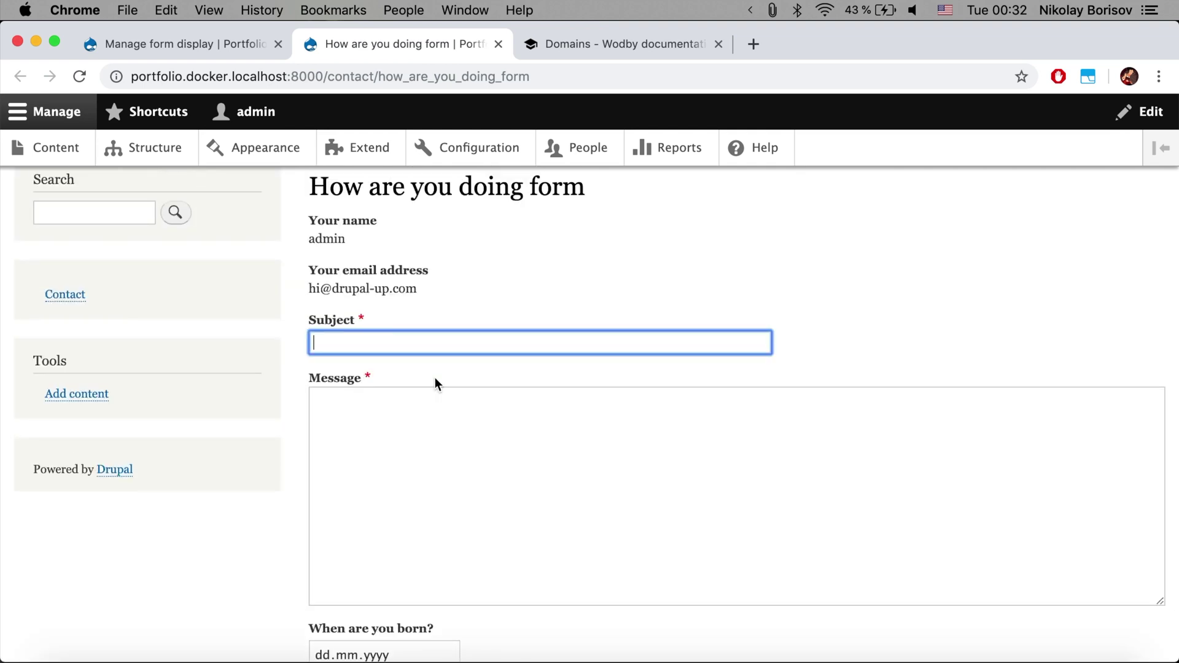
Enter subject 'I am quite fine!' and message 'Thanks for asking!'
text(I am quite fine!)
click(314, 400)
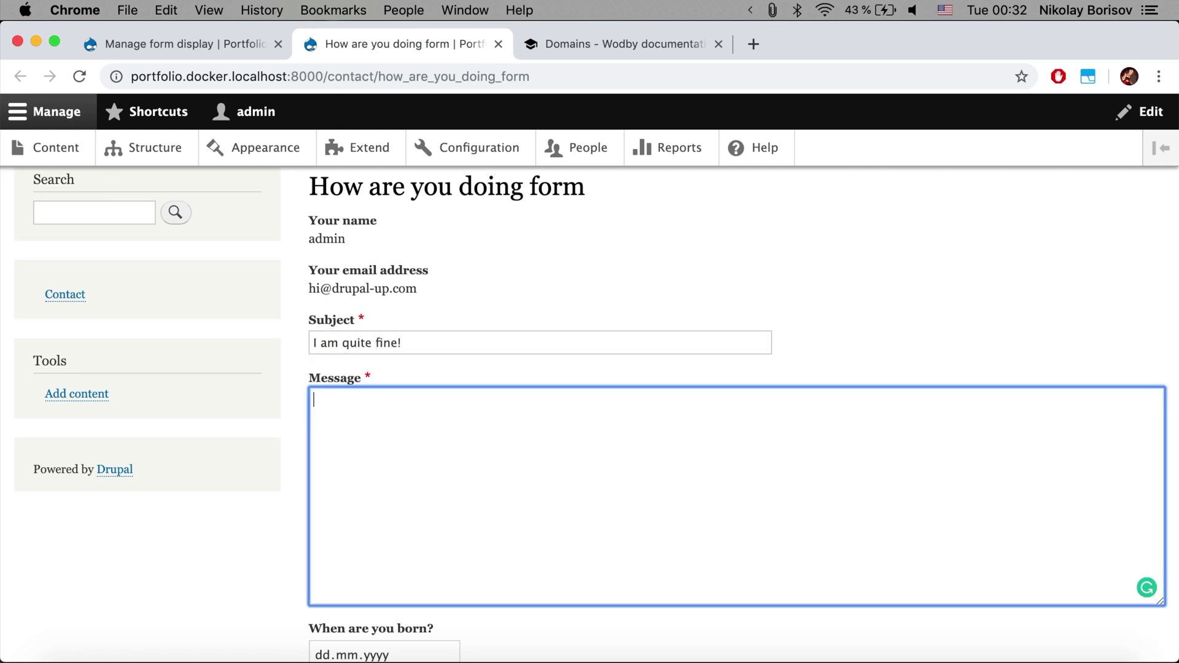
text(Thanks for asking!)
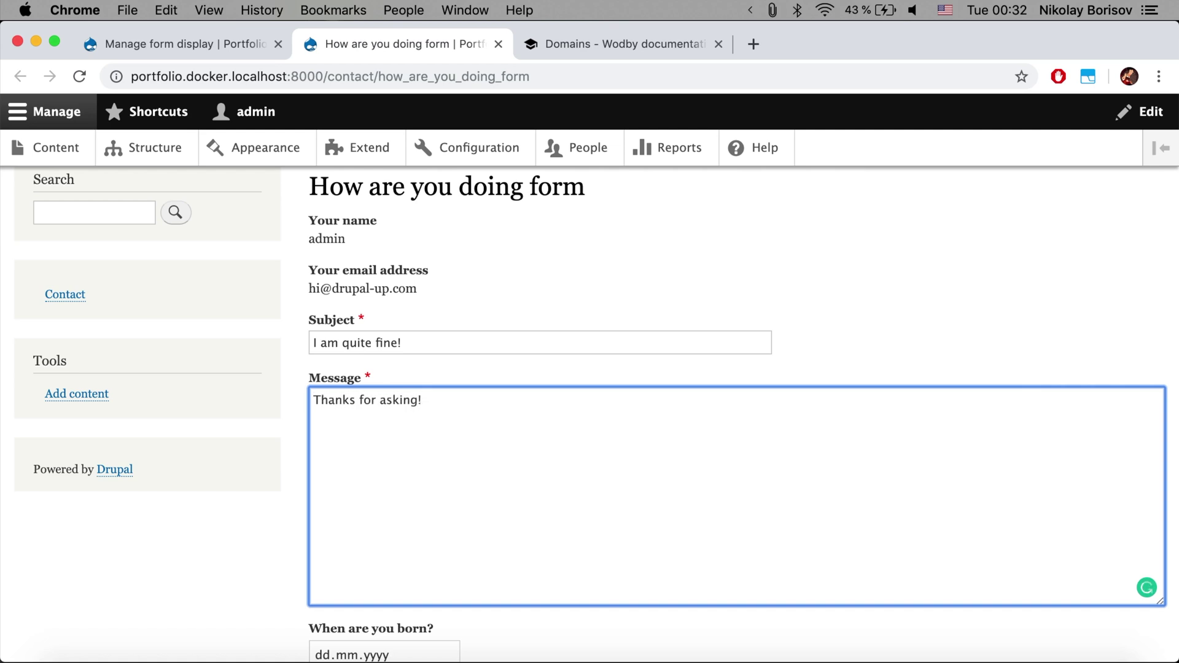
Copy the message text and paste it twice after itself
key(super+a)
key(super+c)
key(Right)
key(super+v)
key(super+v)
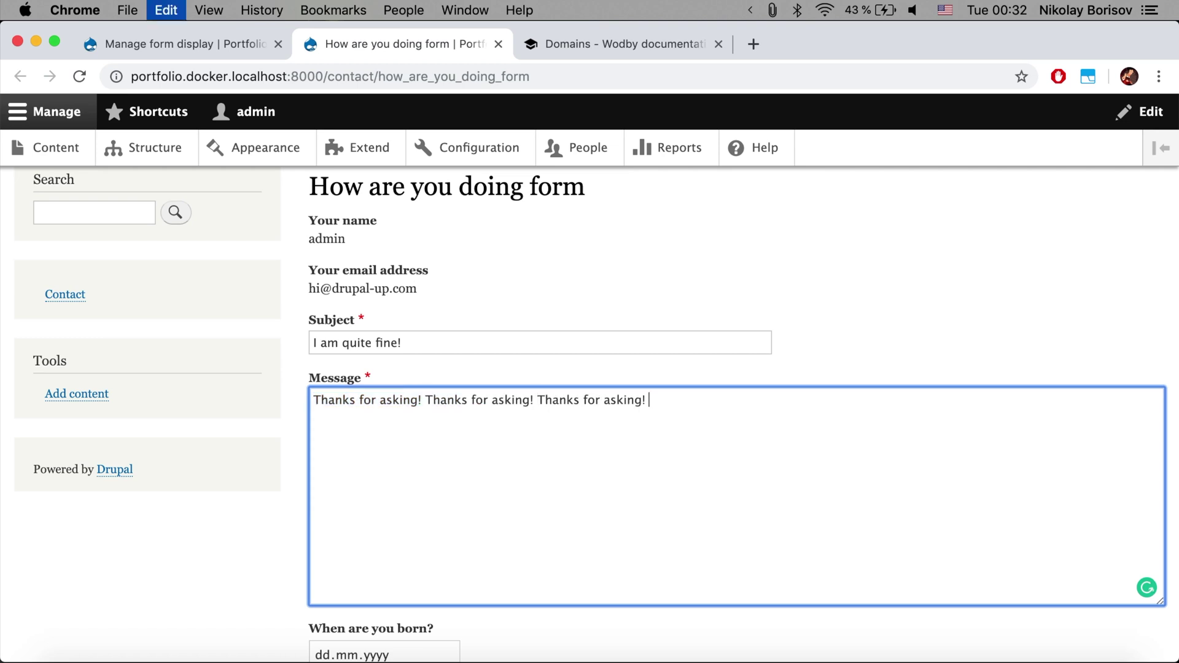
key(super+v)
key(super+v)
key(super+v)
scroll(408, 438, down, 2)
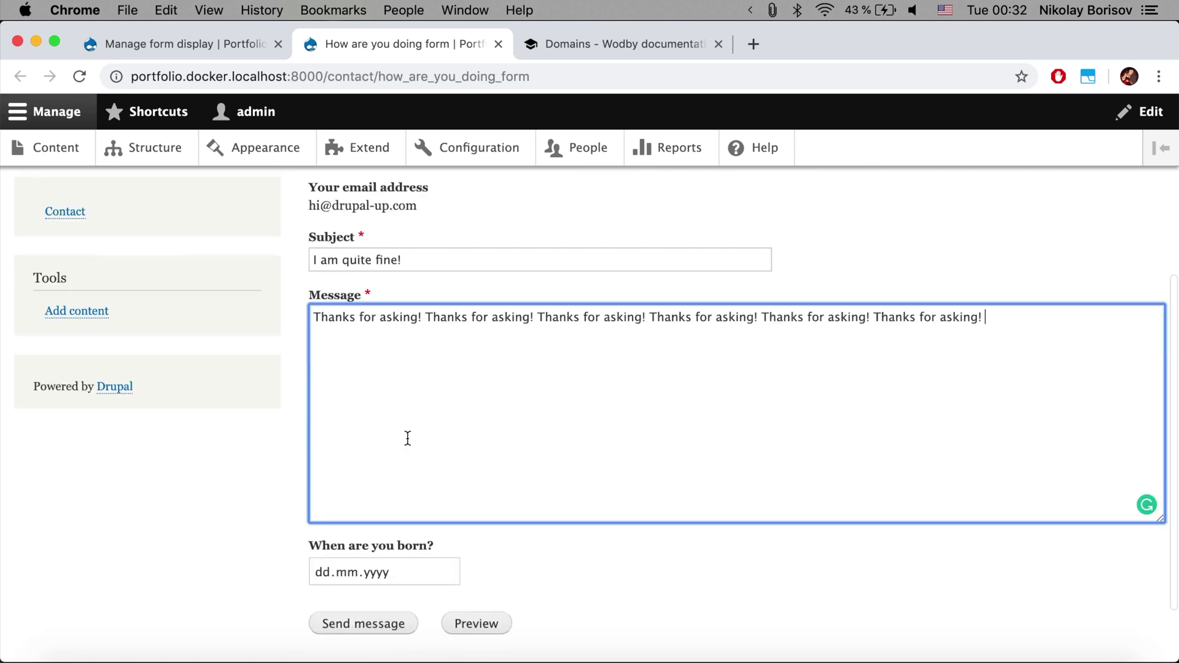
scroll(408, 438, down, 2)
click(454, 489)
click(450, 489)
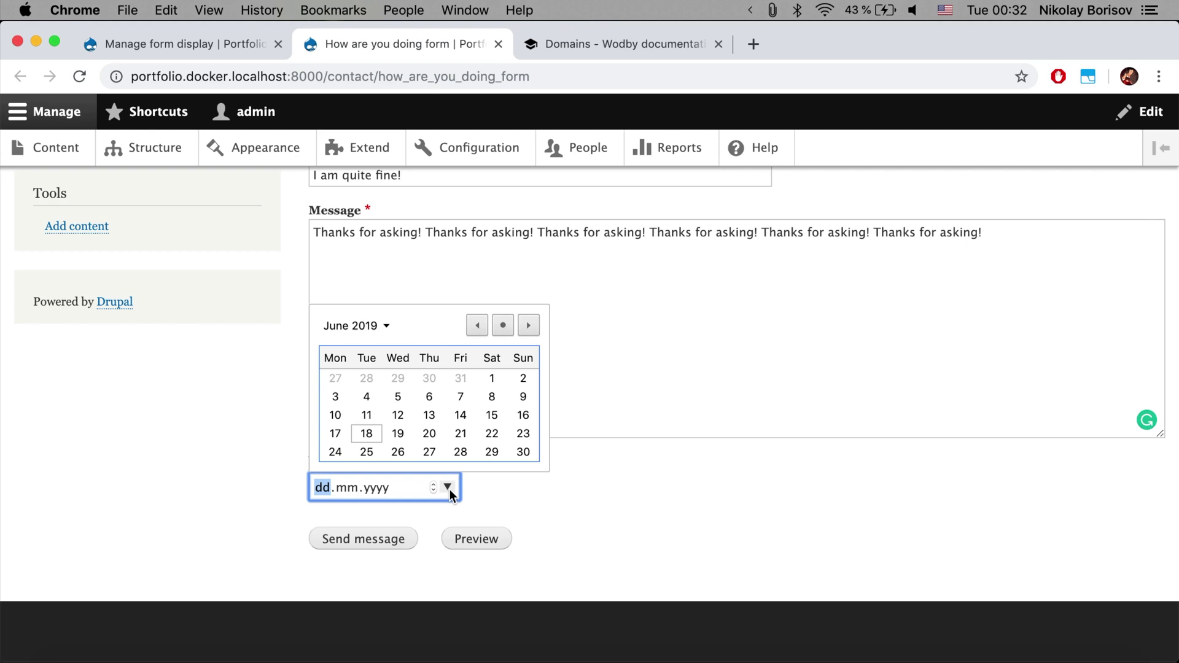
click(354, 326)
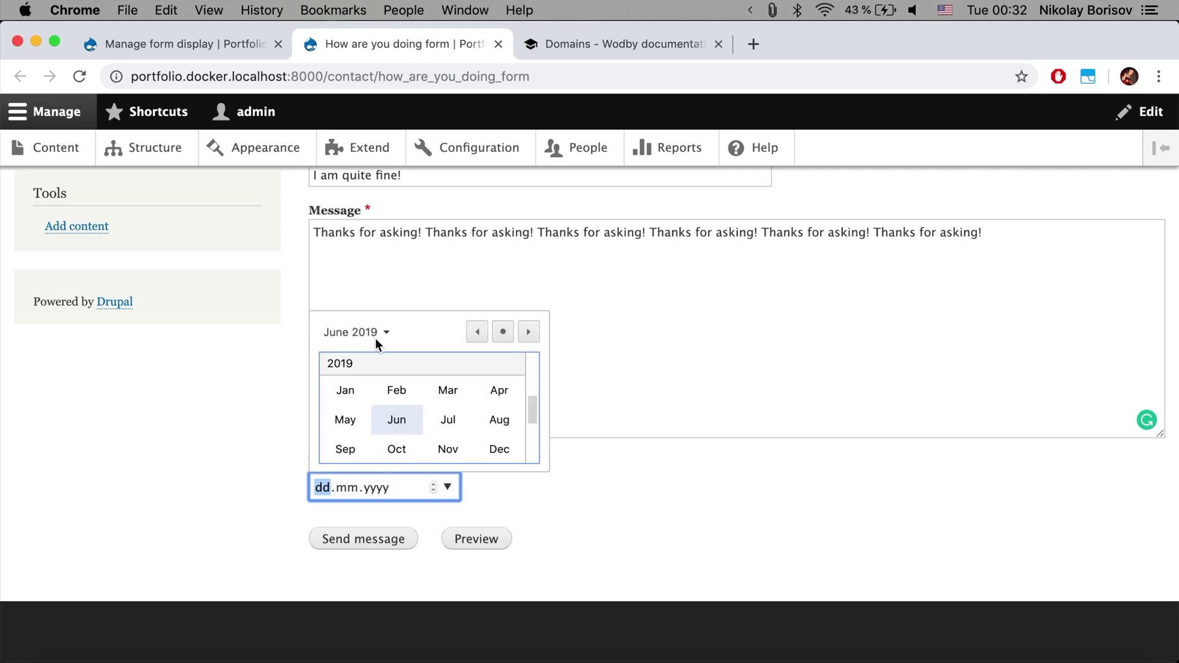
scroll(410, 428, up, 1)
scroll(388, 363, up, 6)
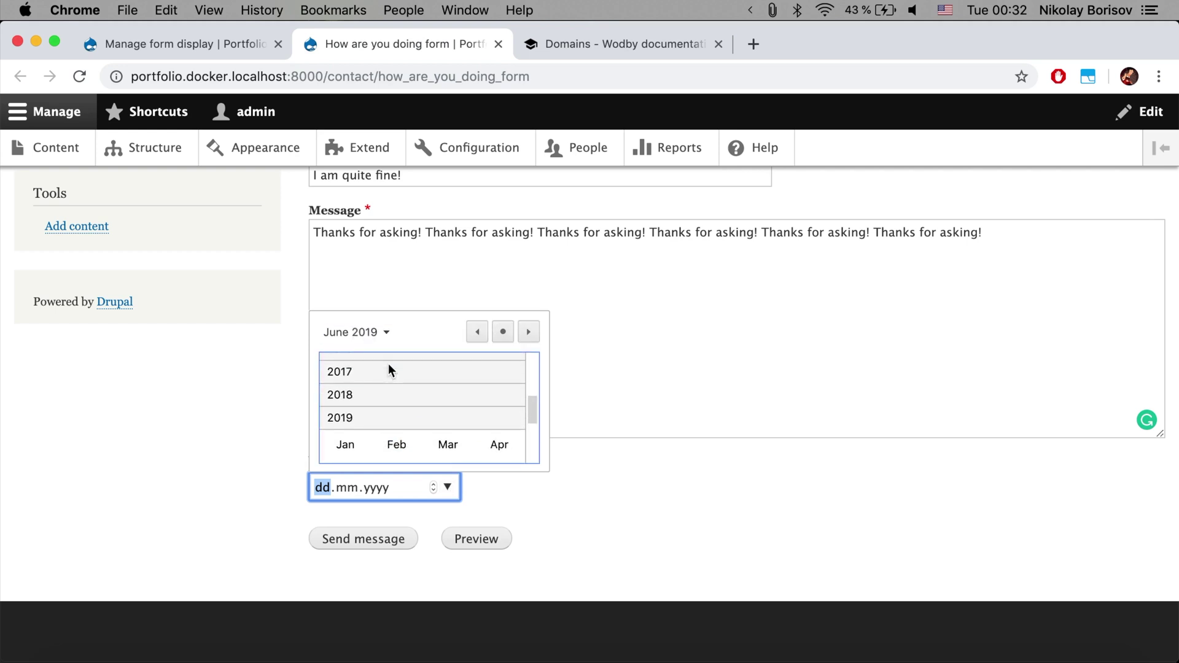
scroll(388, 363, up, 8)
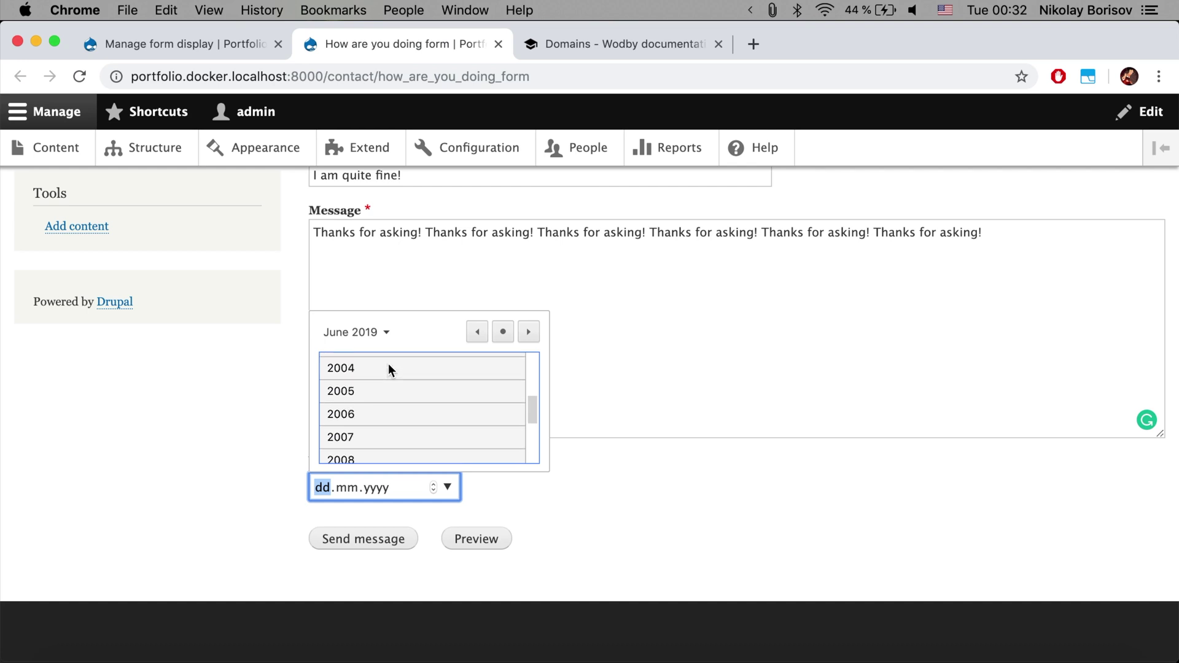
scroll(389, 363, up, 6)
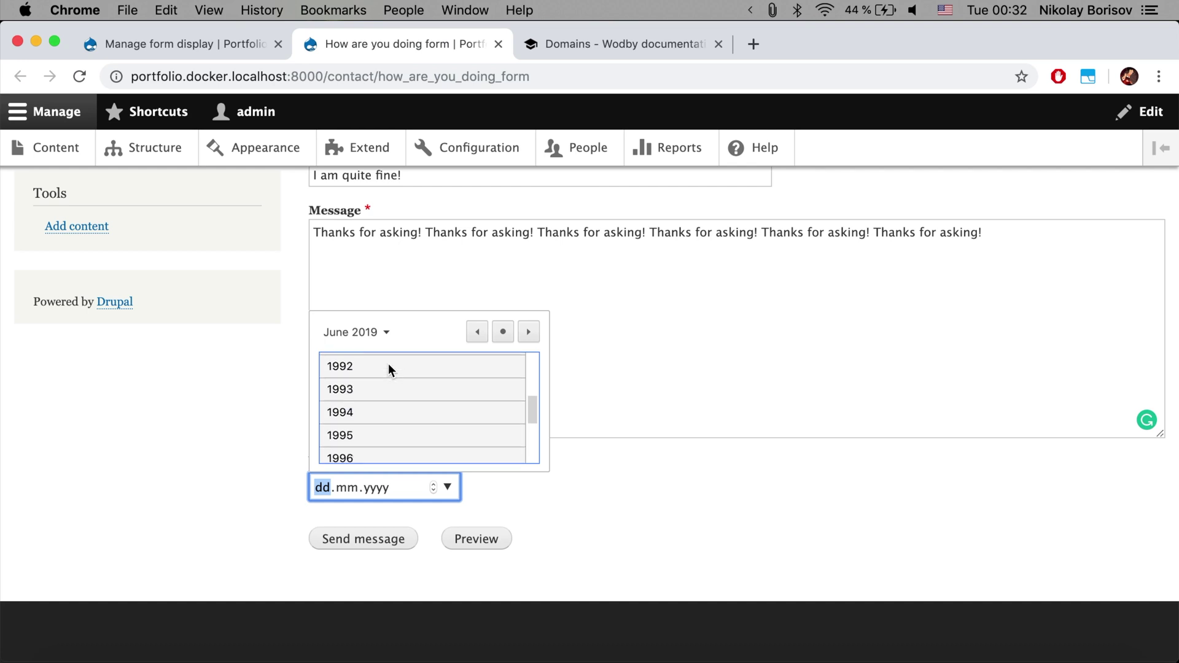
click(365, 399)
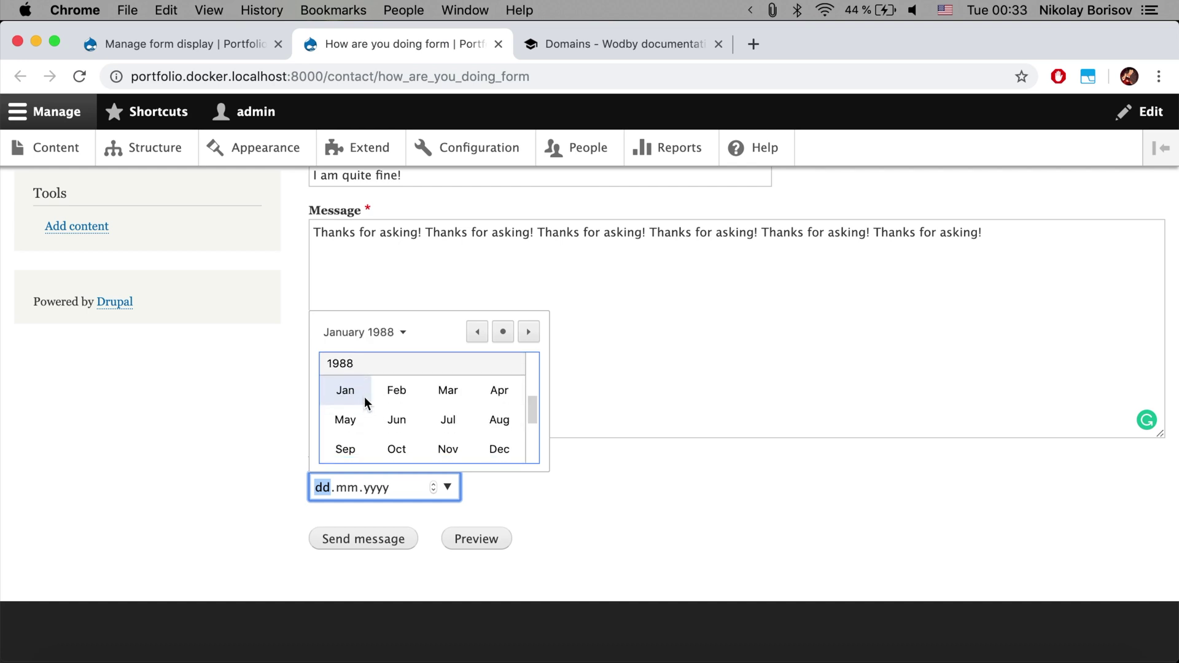
click(451, 399)
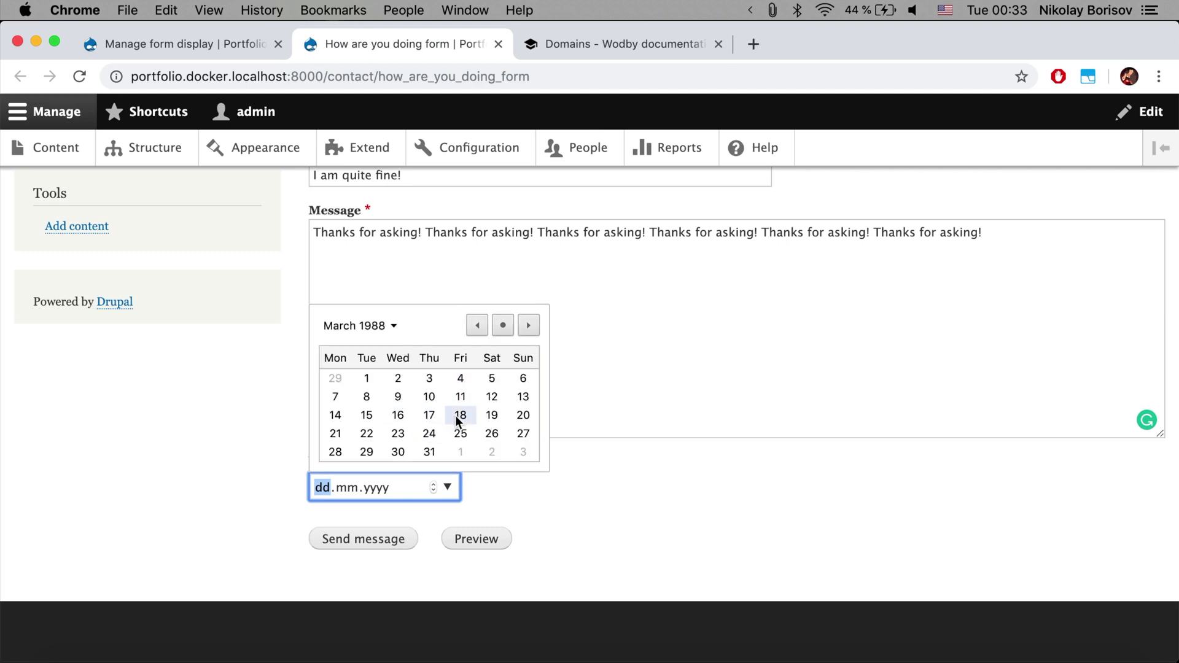
click(397, 431)
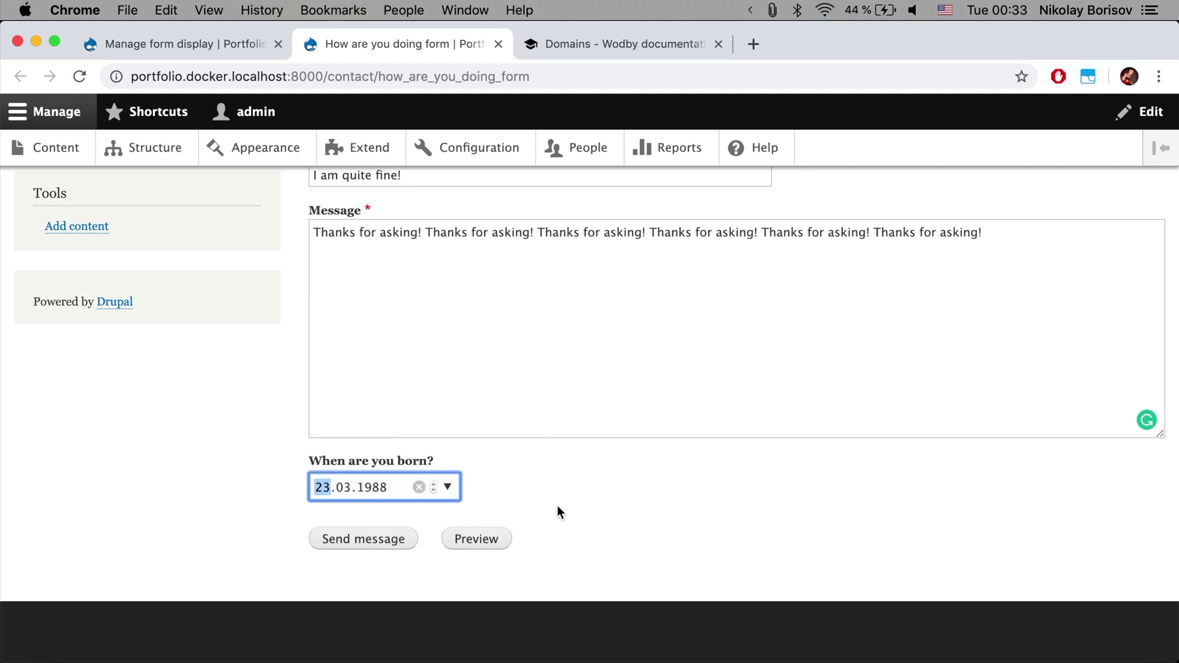
click(538, 494)
scroll(414, 386, up, 1)
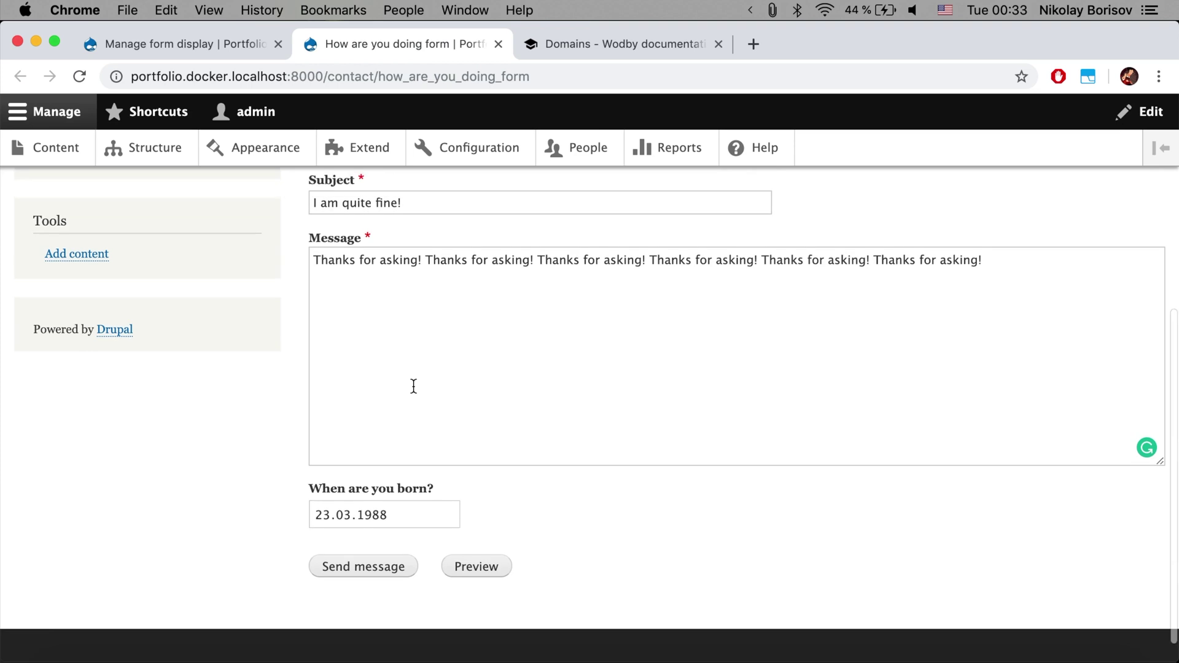
scroll(414, 386, up, 2)
scroll(413, 387, down, 3)
Send the message, then highlight the /success confirmation message and page title
click(367, 541)
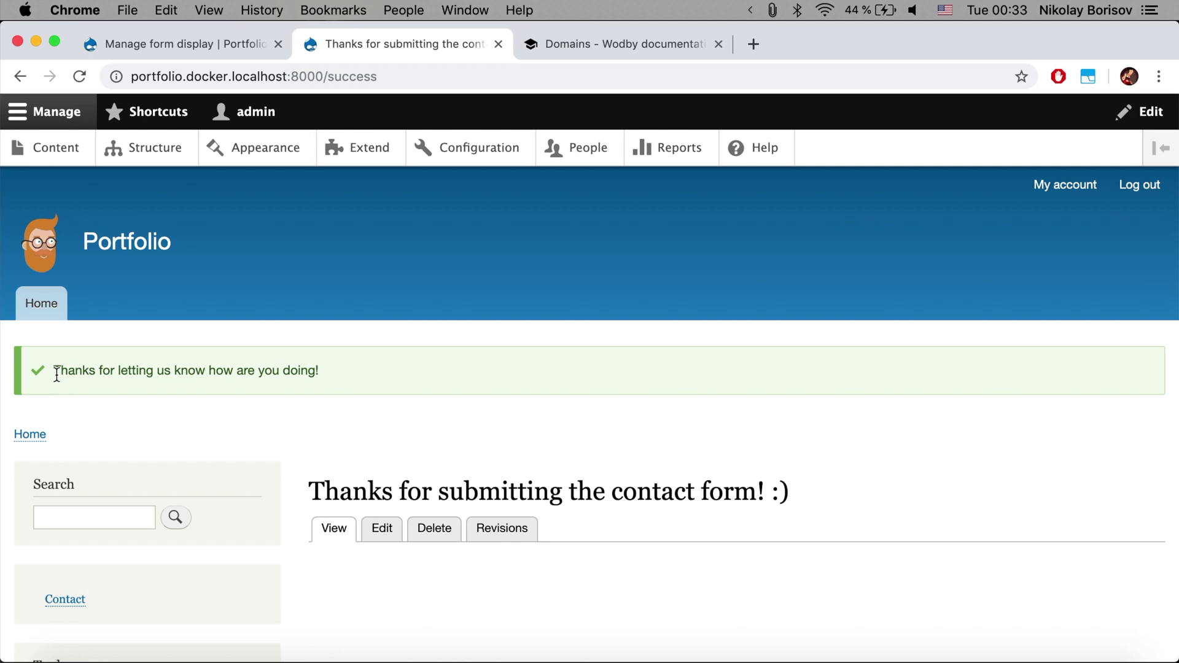
drag(56, 373, 311, 369)
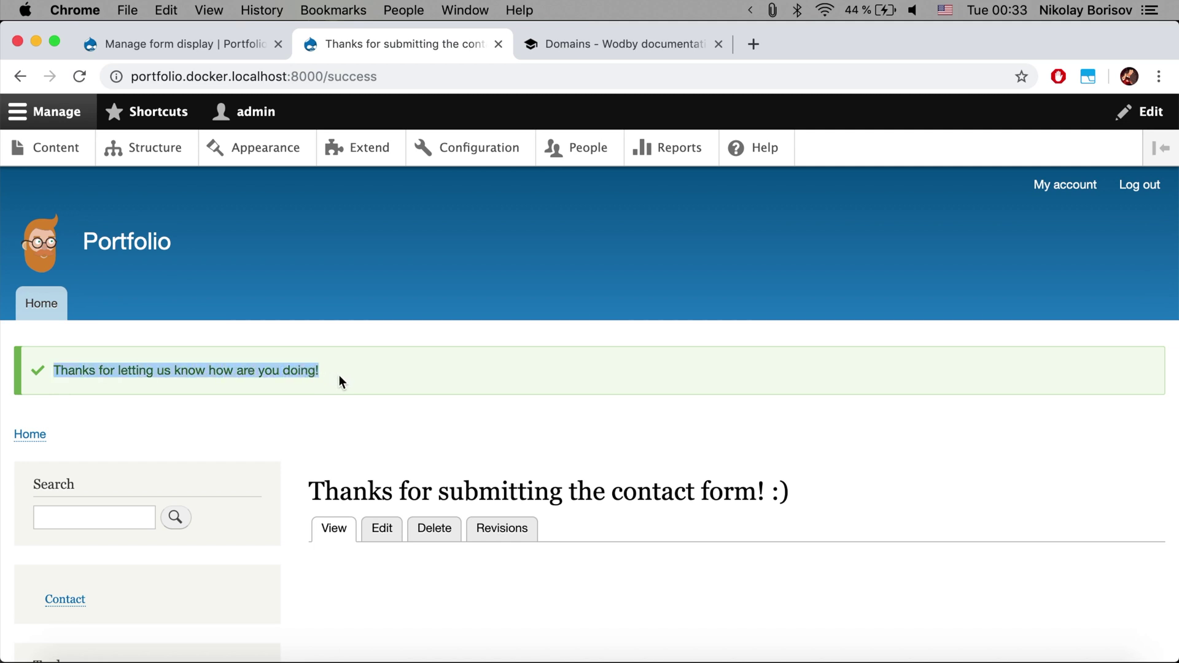
triple_click(370, 499)
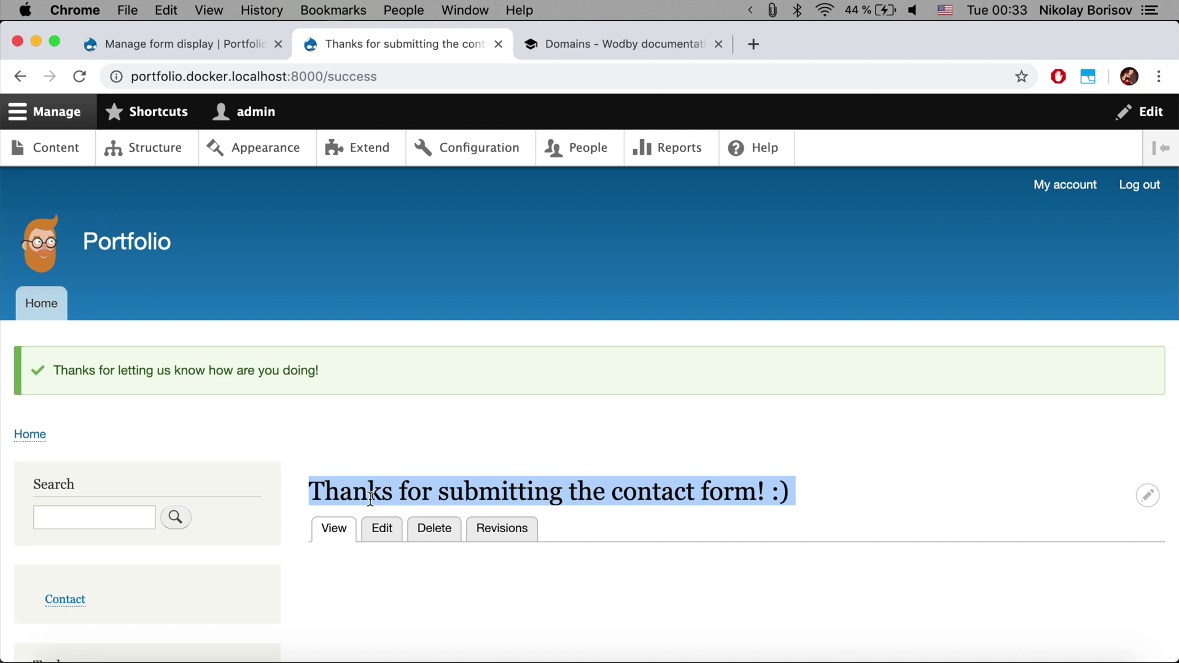